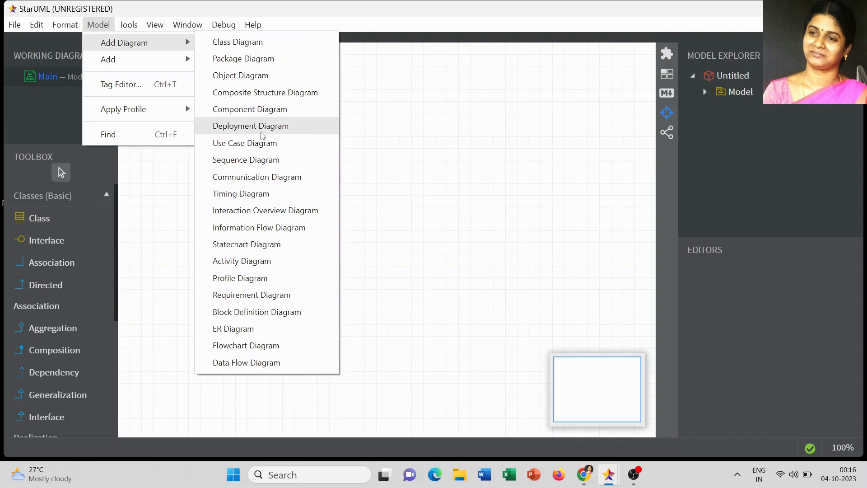
Add a sequence diagram to the project and paste the copied description note beside the frame title.
left_click(253, 160)
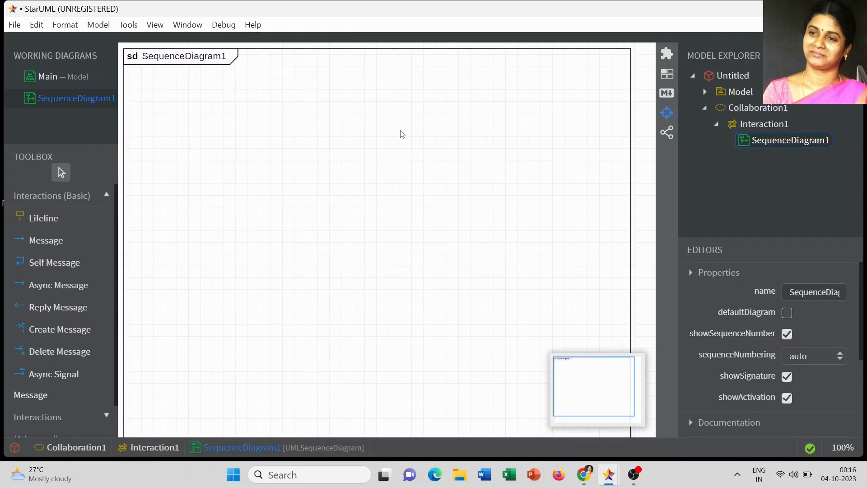
key("ctrl+v")
left_click_drag(373, 233, 424, 55)
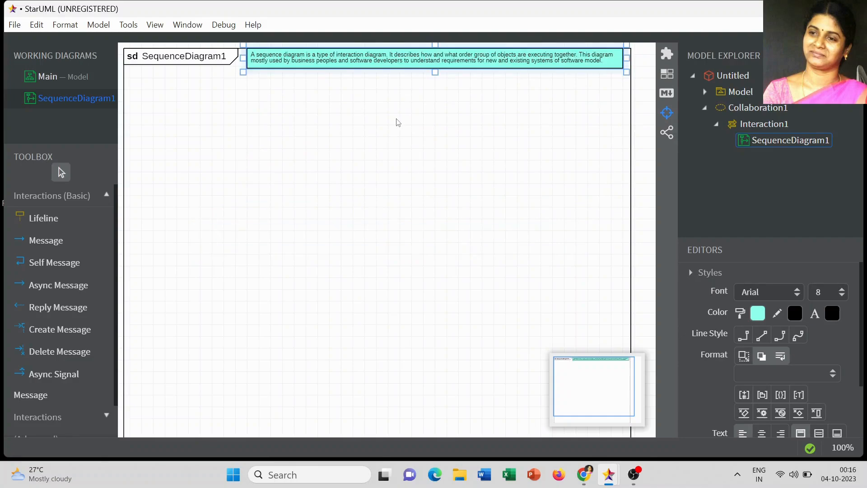
left_click(396, 119)
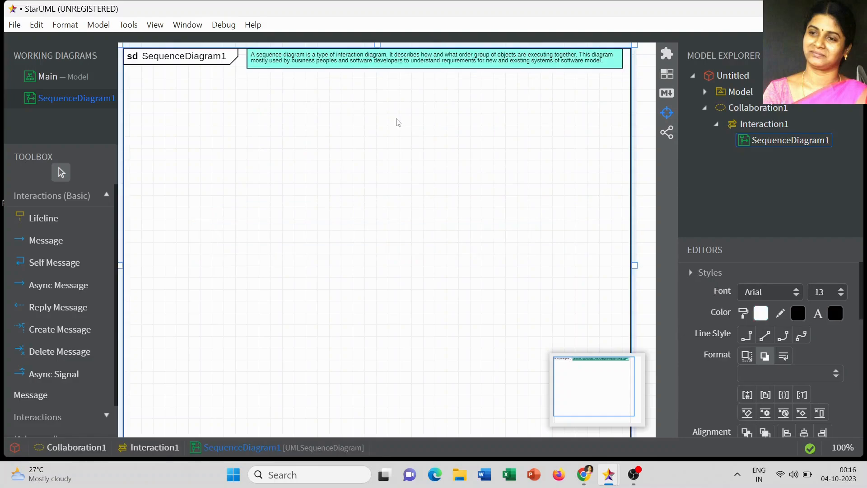
Set the description note's font size to 18.
left_click(385, 60)
left_click(840, 294)
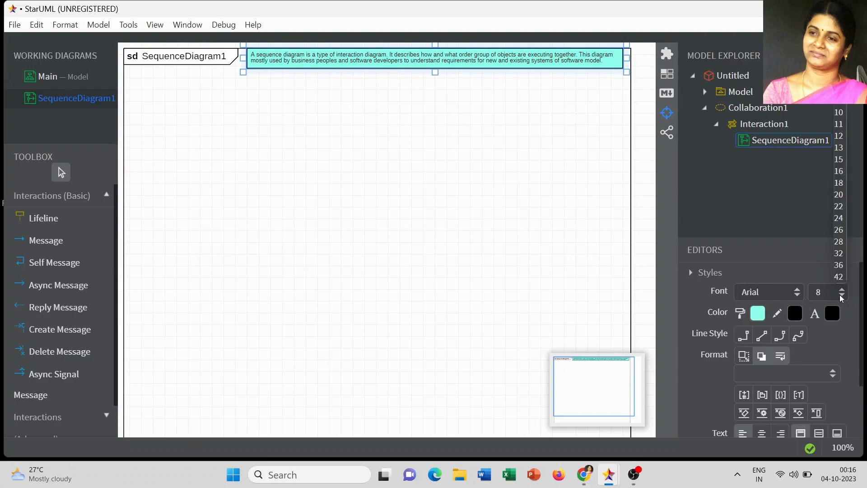
left_click(838, 185)
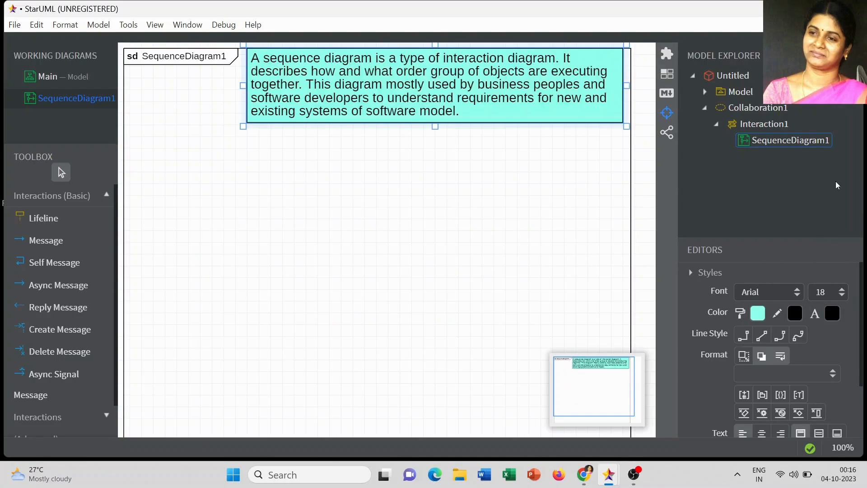
Set the sequence diagram frame's font size to 9.
left_click(491, 209)
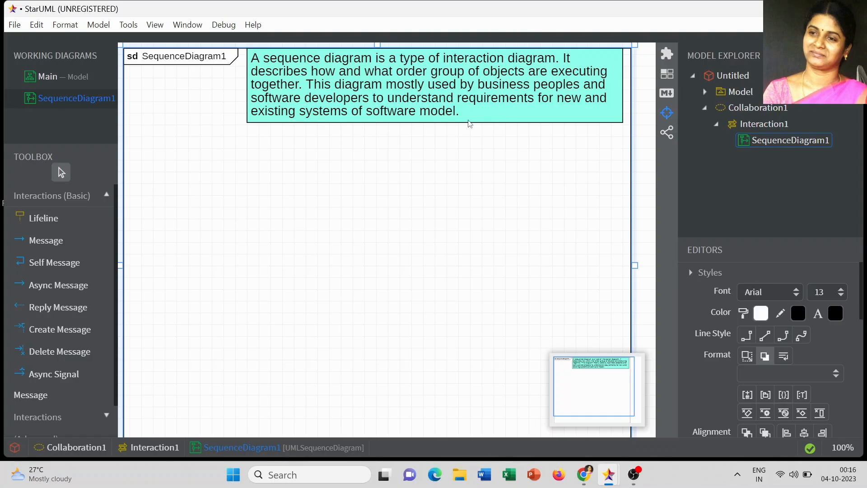
left_click(841, 295)
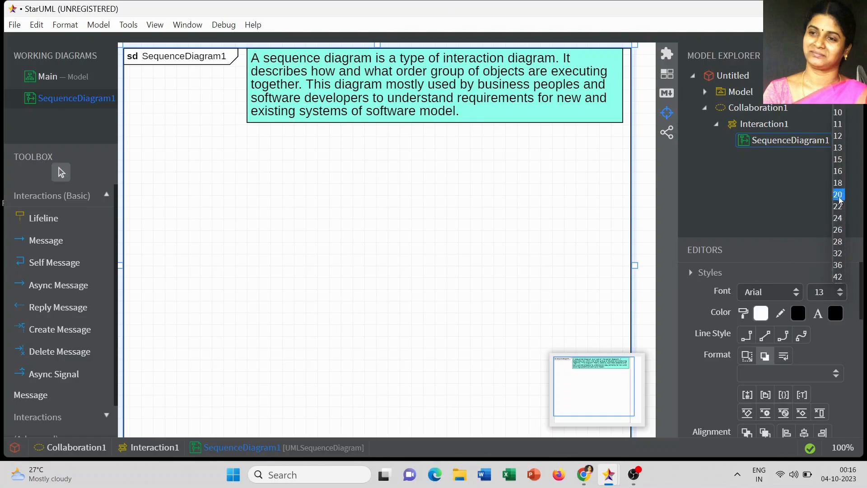
left_click(834, 105)
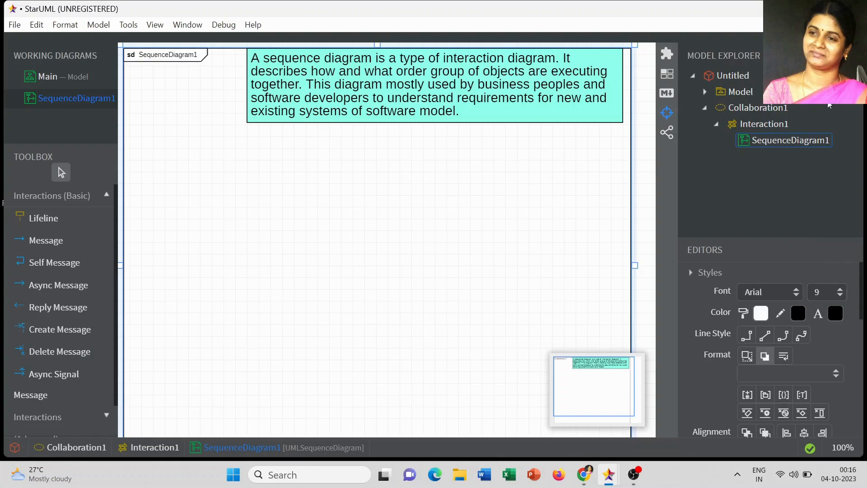
Set the description note's font size to 8 and reduce its height to fit the two lines of text.
left_click(369, 93)
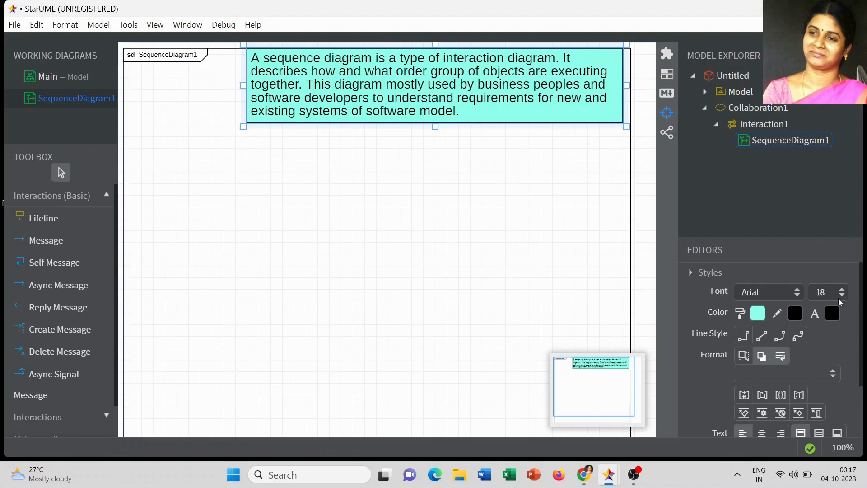
left_click(842, 295)
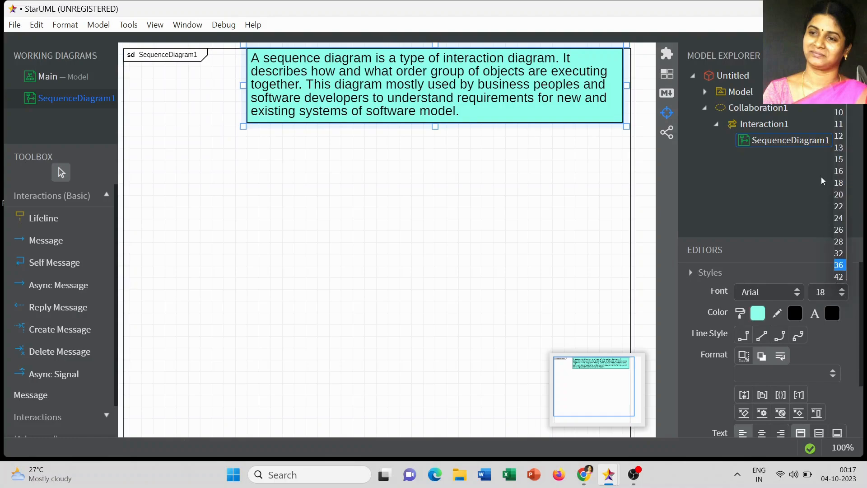
left_click(839, 108)
left_click_drag(433, 125, 432, 80)
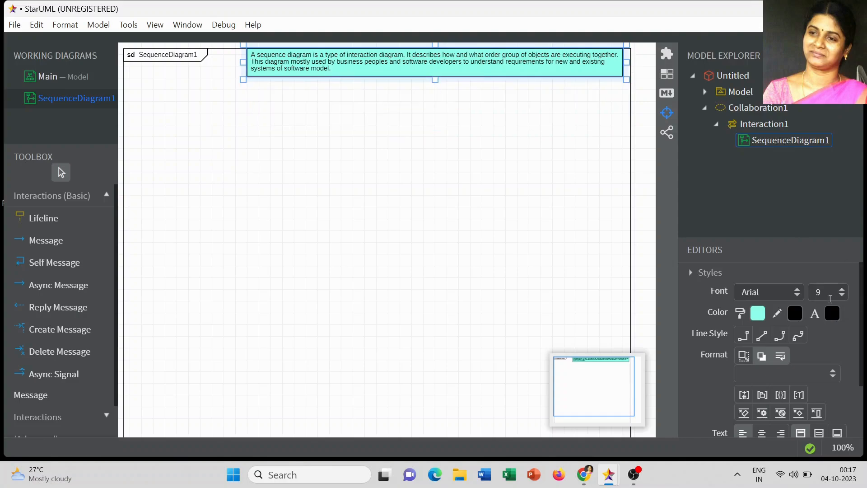
left_click(842, 296)
left_click(839, 105)
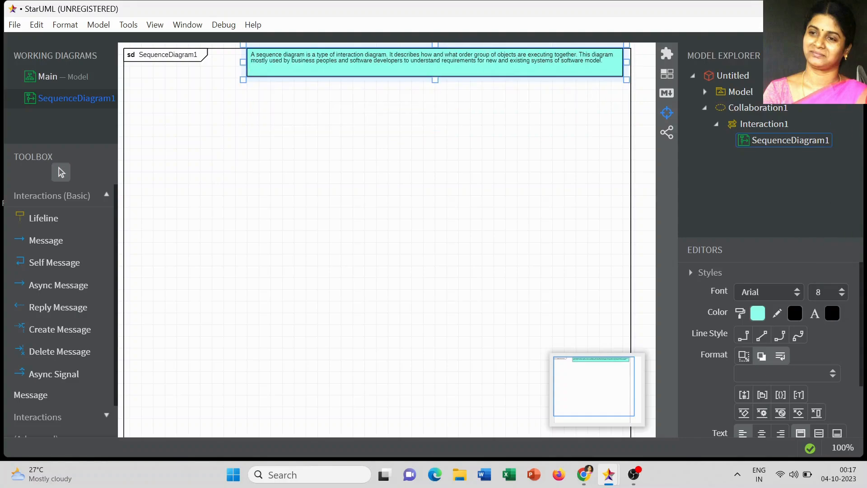
left_click(463, 128)
left_click(461, 70)
left_click_drag(435, 79, 435, 67)
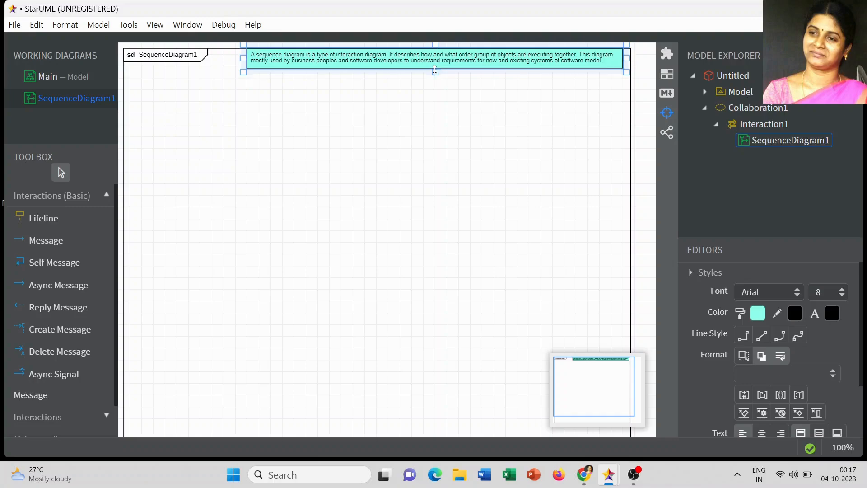
Set the sequence diagram frame's font size to 11 and shift the description note slightly left.
left_click(433, 120)
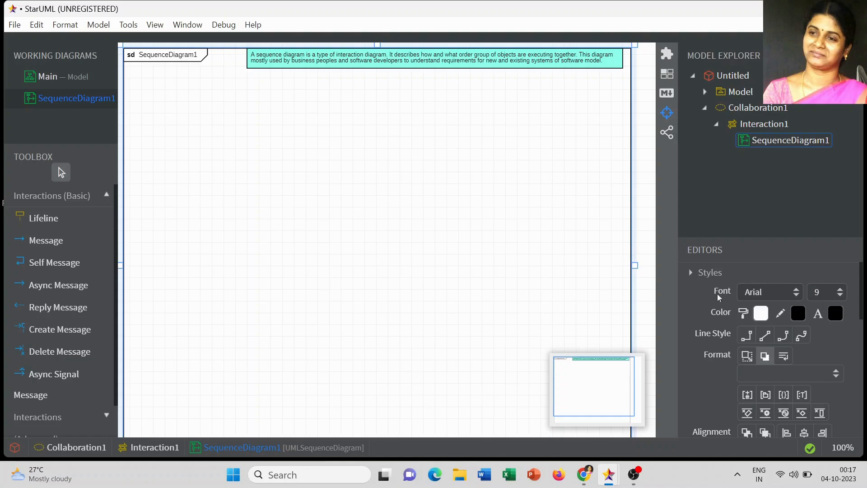
left_click(841, 295)
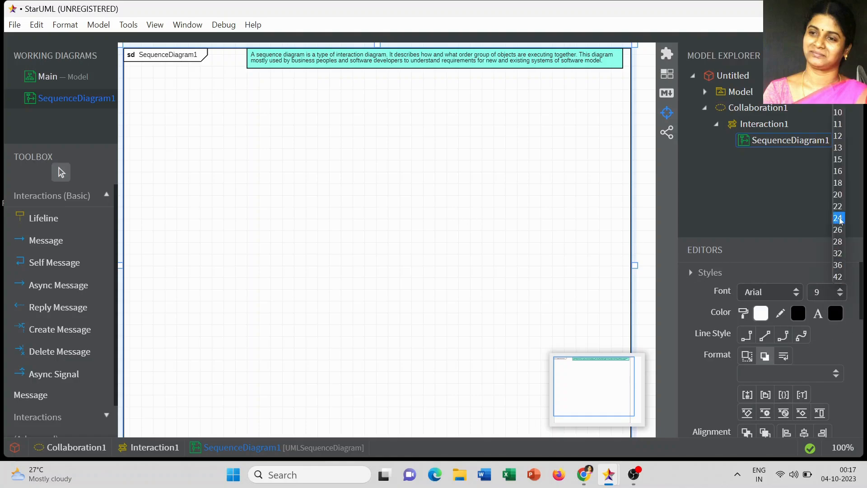
left_click(837, 124)
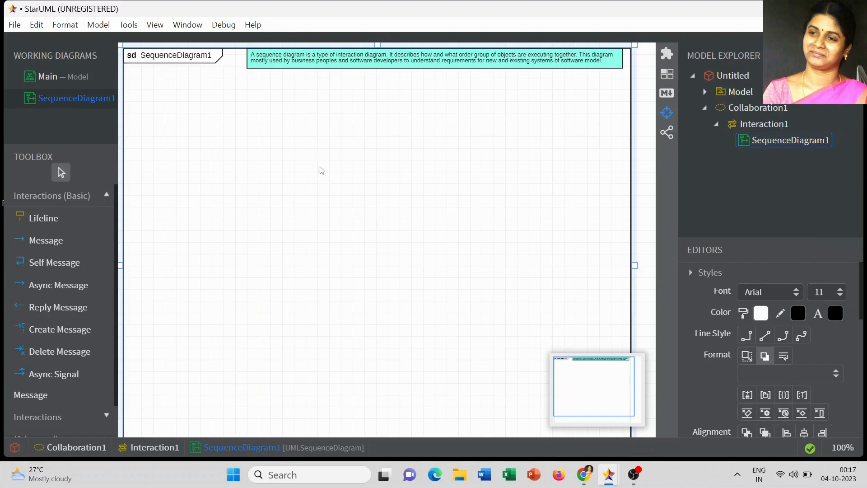
left_click_drag(366, 66, 360, 68)
left_click(374, 113)
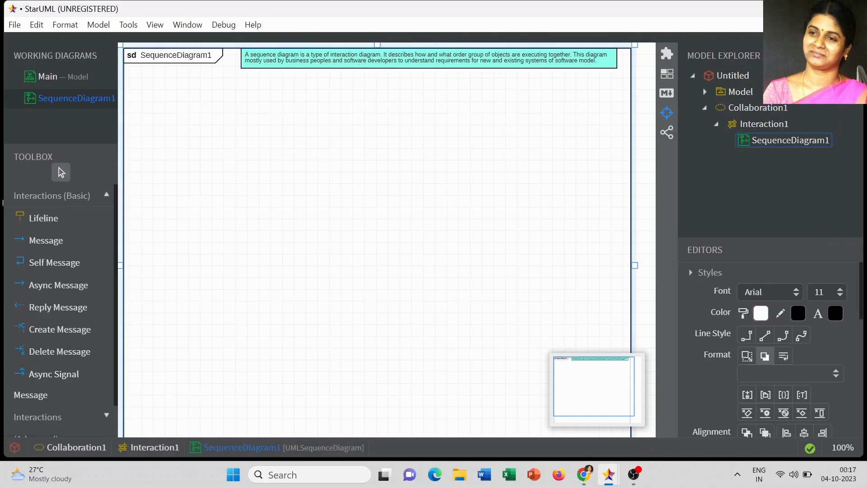
Rename the untitled project as Sequence Diagram.
left_click(732, 75)
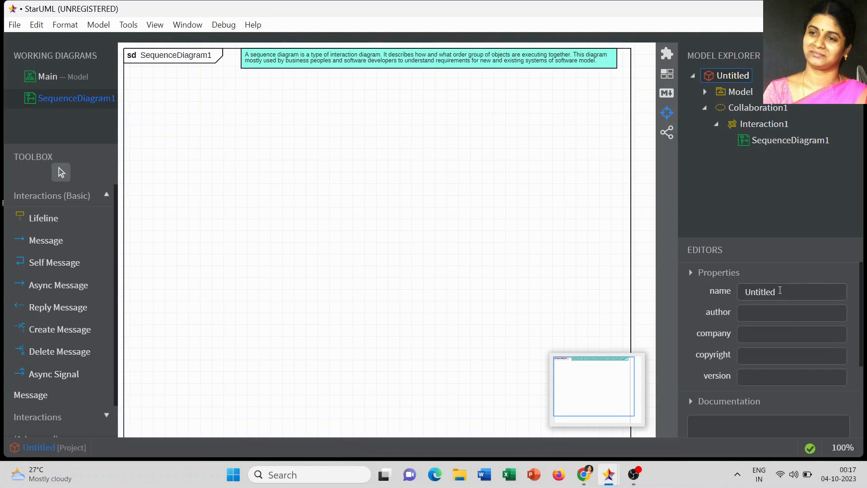
key("BackSpace")
key("BackSpace")
key("BackSpace")
key("BackSpace")
key("BackSpace")
key("BackSpace")
type("uence Diagram")
key("Return")
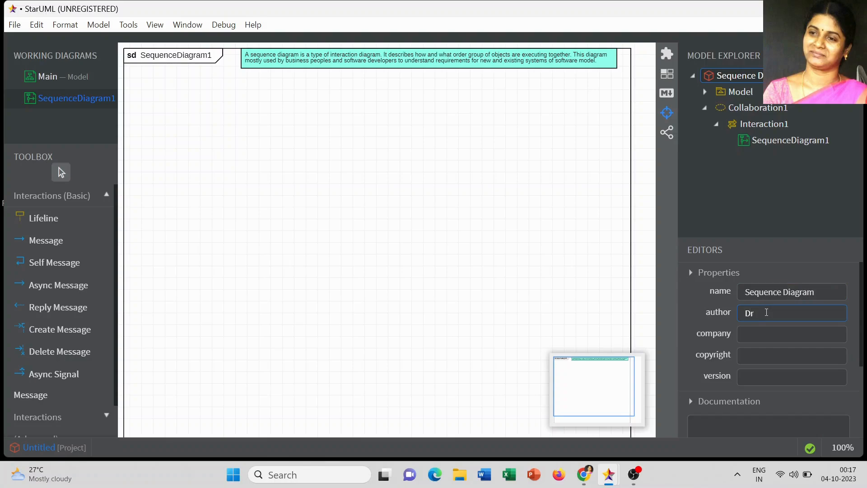
Fill in the project's author name, set the company to SRMIST, Chennai and the version to 1.1.
left_click(766, 312)
type("Dr.K.SUTHA")
left_click(758, 333)
type("SRMIST, Chenna")
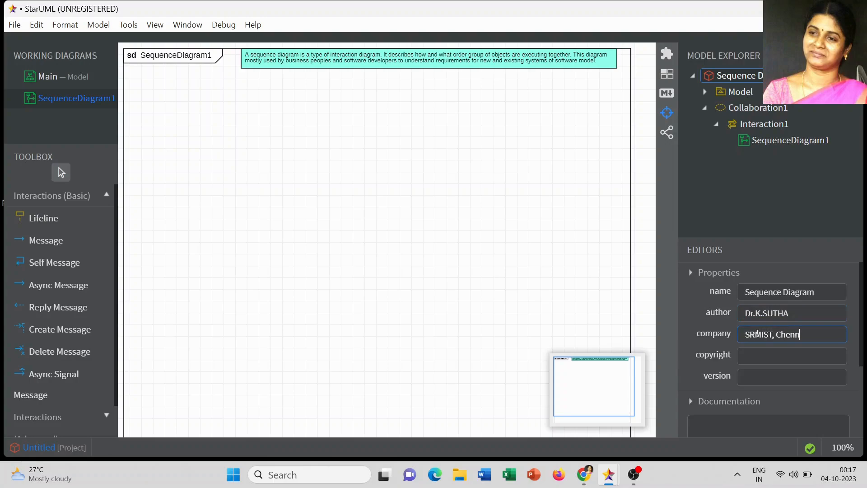
key("Return")
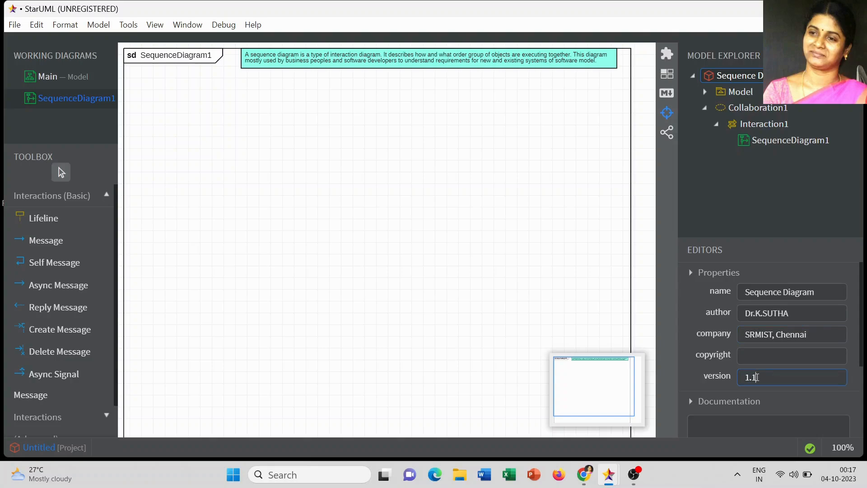
left_click(433, 269)
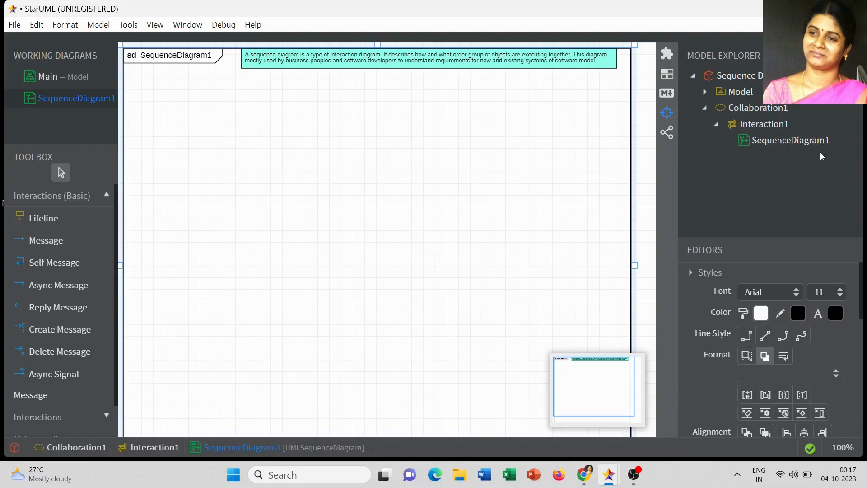
Rename SequenceDiagram1 as Sequence Diagram for Login Page.
left_click(789, 143)
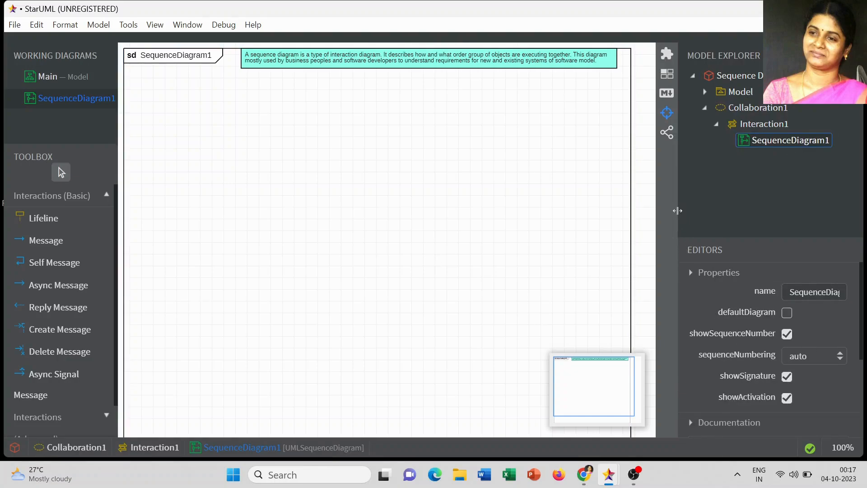
left_click_drag(678, 211, 659, 210)
left_click(807, 292)
key("End")
type("1")
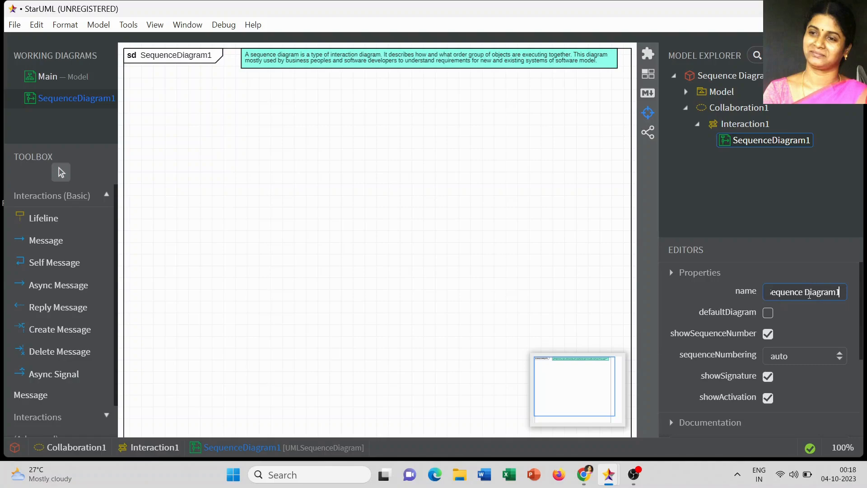
key("BackSpace")
type("for Login Page")
left_click(552, 230)
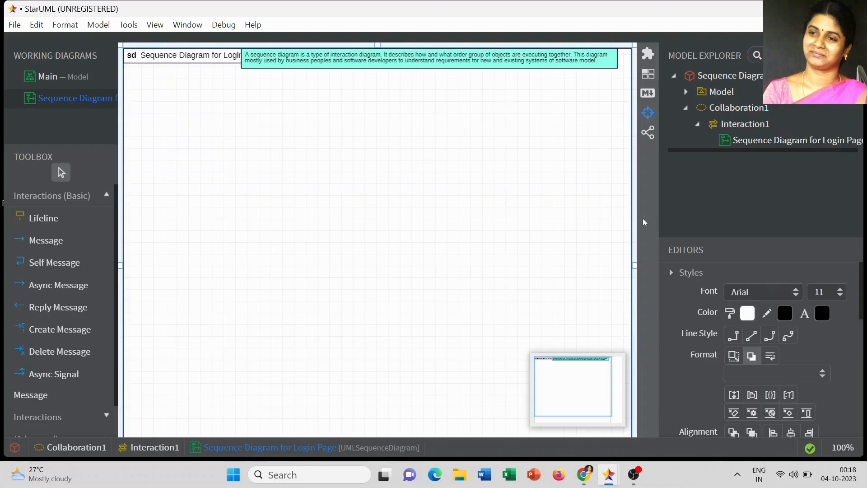
left_click_drag(654, 214, 681, 214)
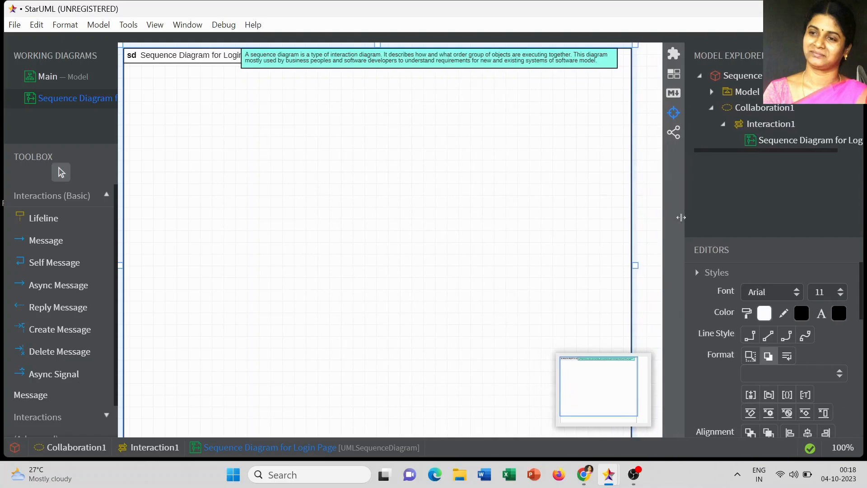
Widen the diagram frame slightly to the right and move the description note clear of the frame title.
left_click(406, 65)
left_click_drag(420, 71, 421, 72)
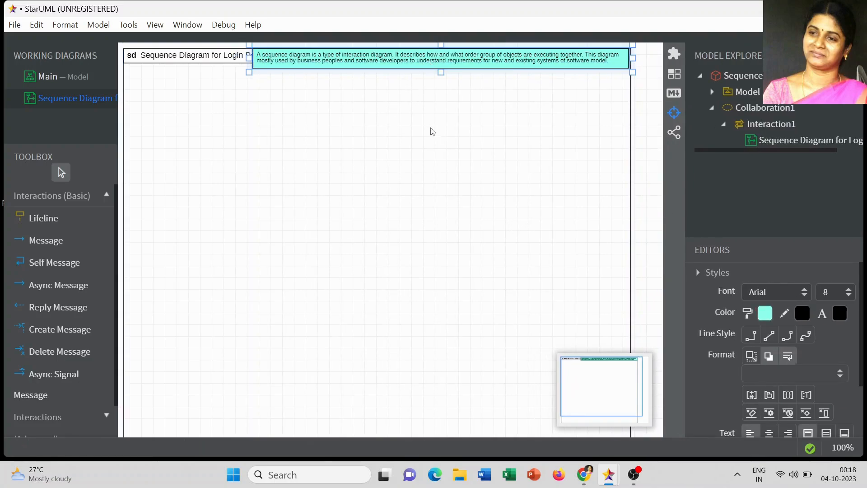
left_click(431, 150)
left_click_drag(635, 264, 655, 265)
mouse_move(530, 62)
left_mouse_down()
mouse_move(536, 68)
mouse_move(511, 68)
mouse_move(519, 63)
left_mouse_up()
left_click(518, 121)
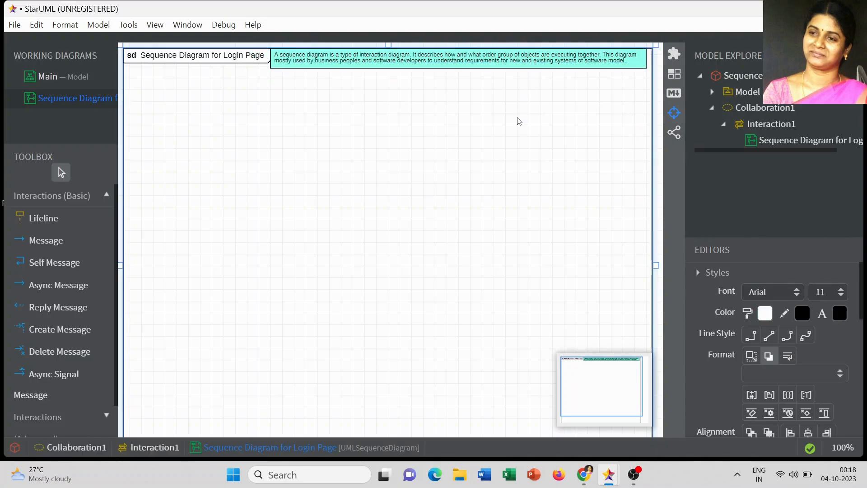
left_click(492, 63)
left_click(487, 149)
Add an actor to Model and name it User.
left_click(744, 93)
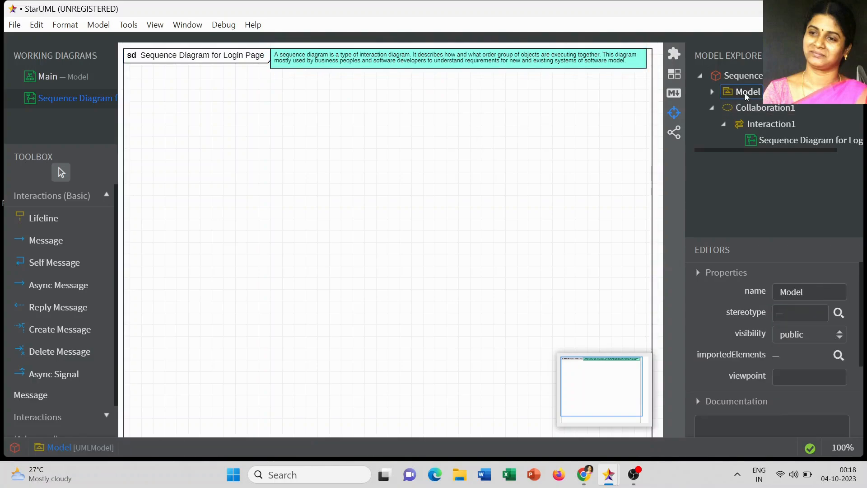
right_click(744, 93)
mouse_move(716, 121)
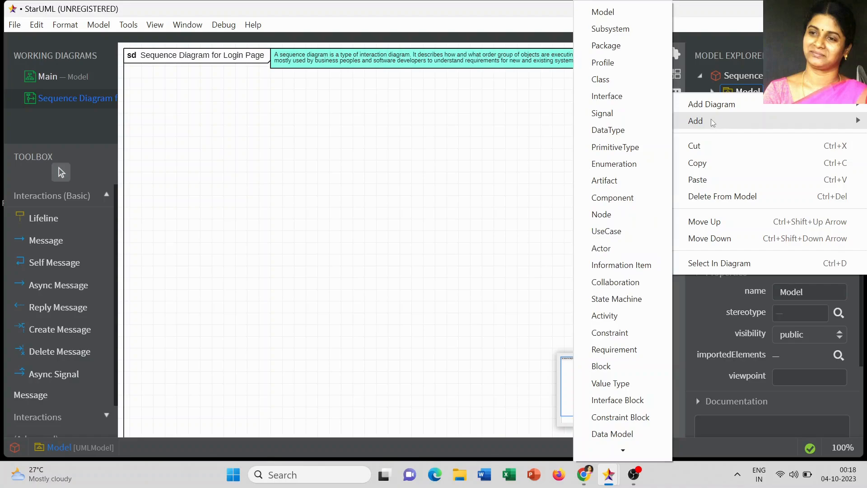
left_click(618, 252)
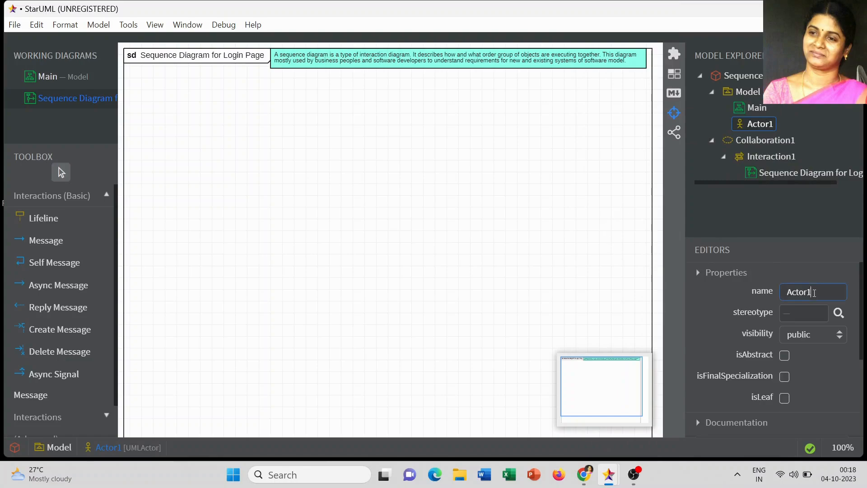
key("BackSpace")
key("BackSpace")
key("BackSpace")
key("BackSpace")
key("BackSpace")
type("User")
left_click(419, 249)
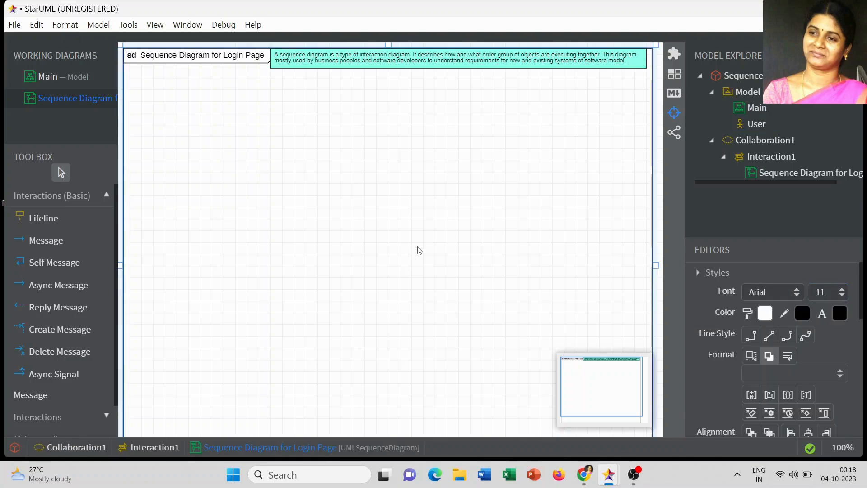
Place the User actor as a lifeline at the diagram's upper left and extend its dashed line down nearly the full canvas.
left_click_drag(758, 125, 137, 112)
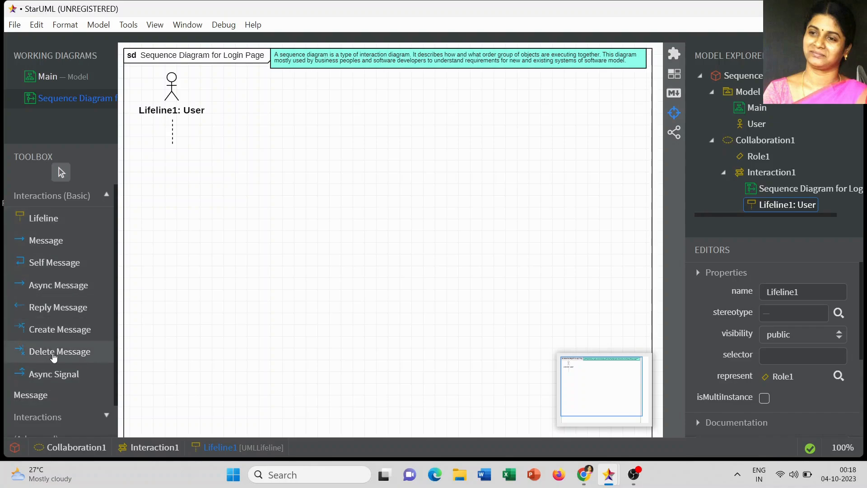
left_click(169, 109)
left_click_drag(171, 147, 163, 425)
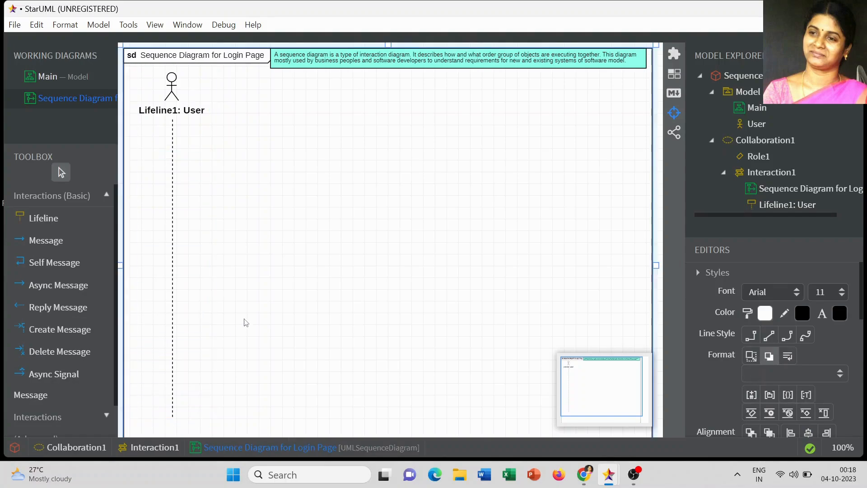
Add a lifeline named System that receives a message from the User lifeline, and move it further right of User.
double_click(174, 110)
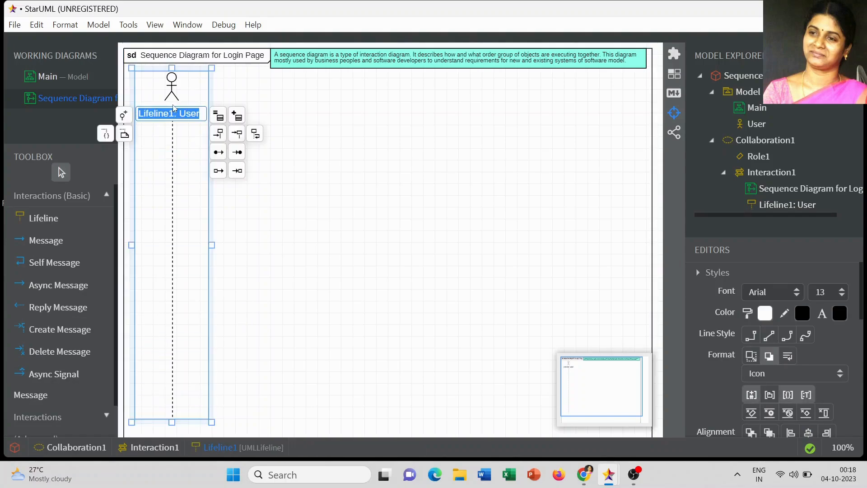
left_click(218, 133)
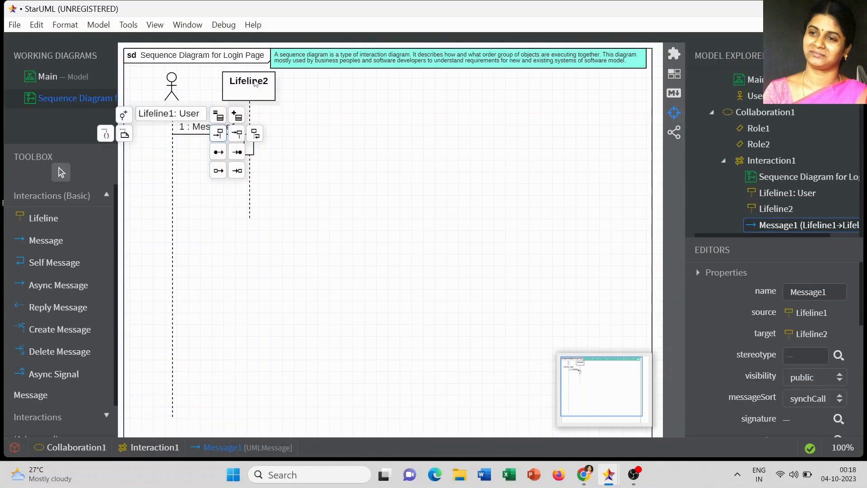
double_click(255, 83)
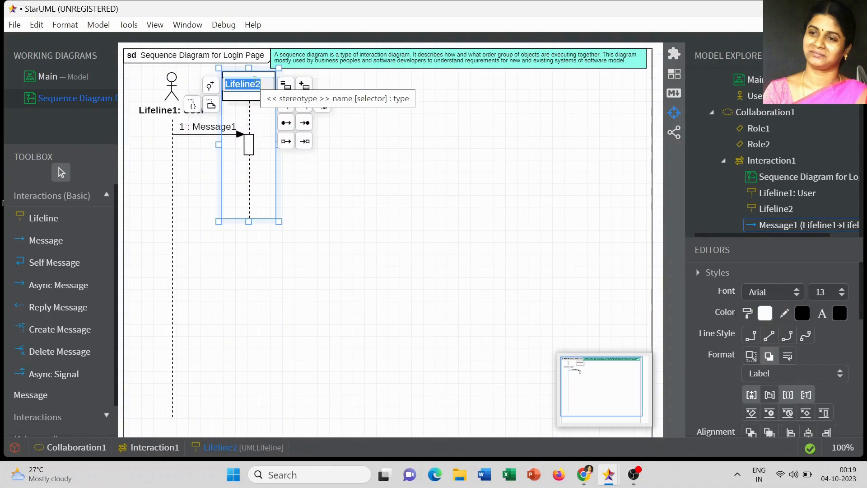
type("System")
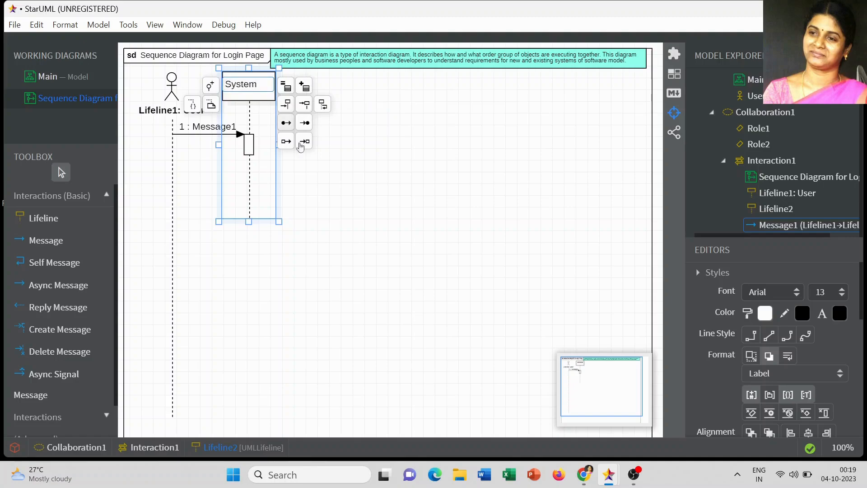
key("Return")
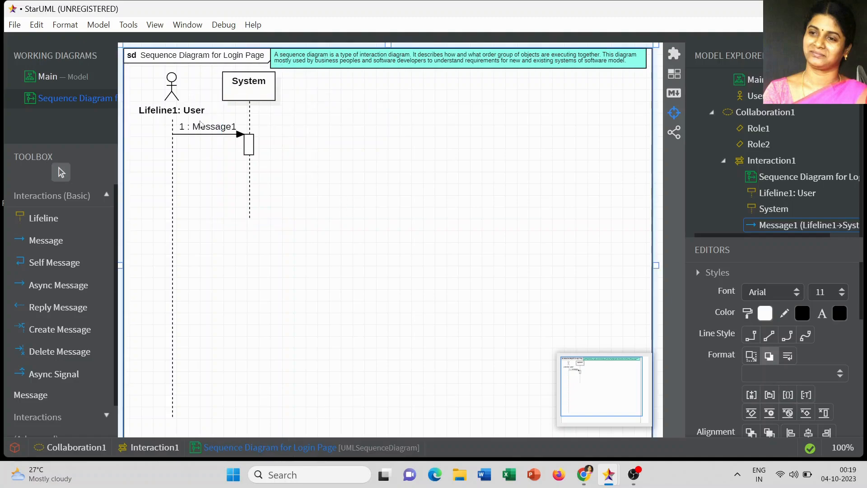
left_click_drag(246, 95, 317, 98)
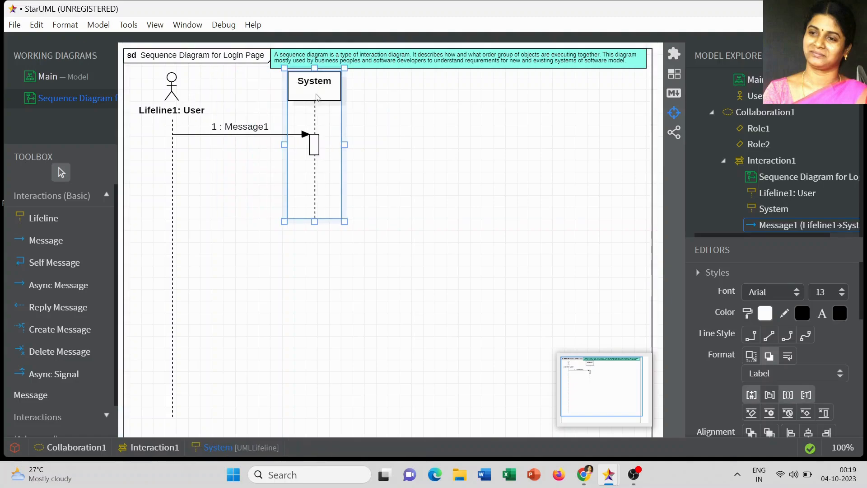
Rename the message from User to System as Request for New Registration.
double_click(260, 126)
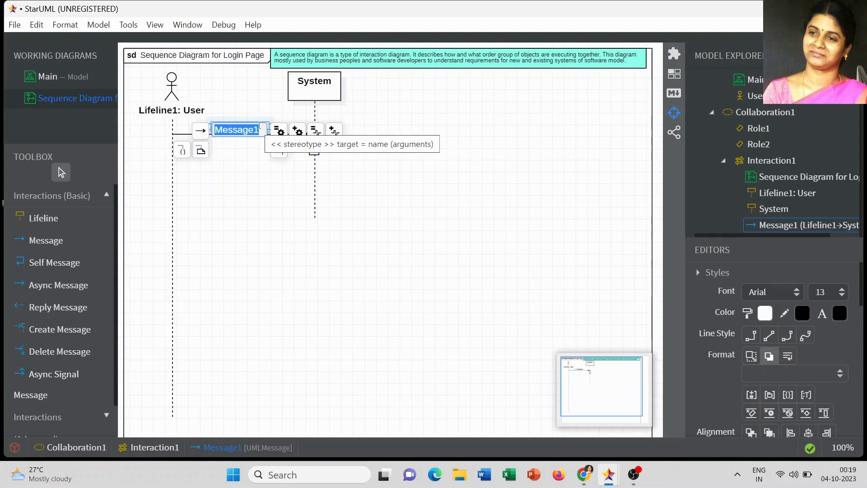
type("Request")
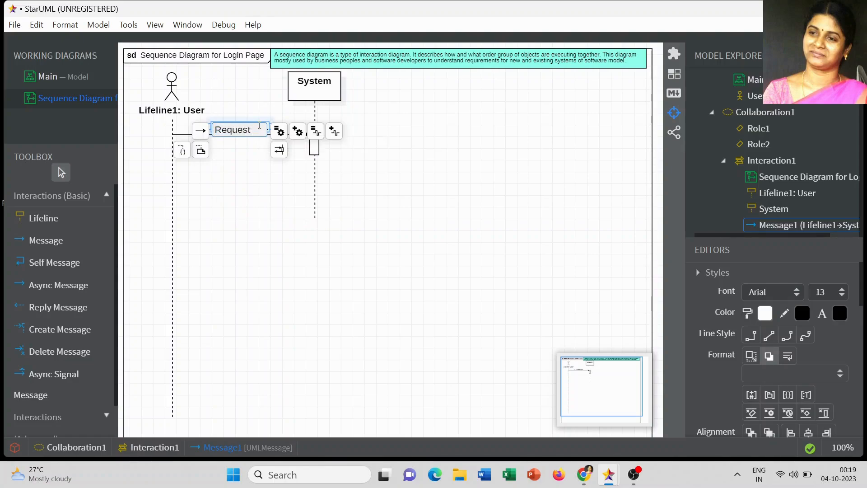
type(" for New R")
type("egistration")
left_click(333, 240)
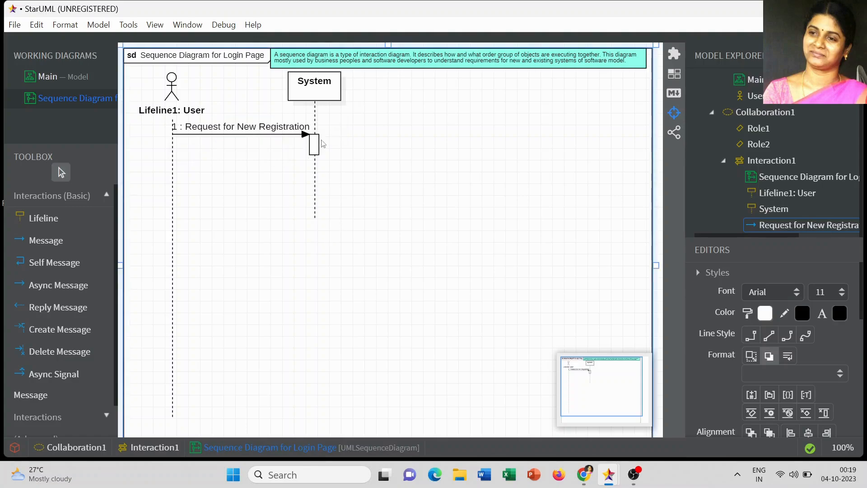
Move the System lifeline right to fit its message text and extend its dashed line down to nearly match the User lifeline.
left_click_drag(324, 104, 376, 104)
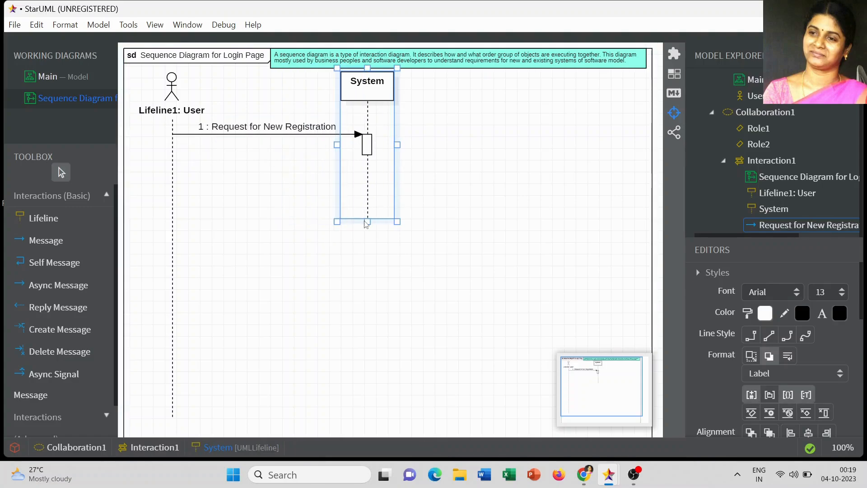
left_click_drag(366, 224, 362, 401)
left_click_drag(361, 426, 361, 435)
left_click(361, 435)
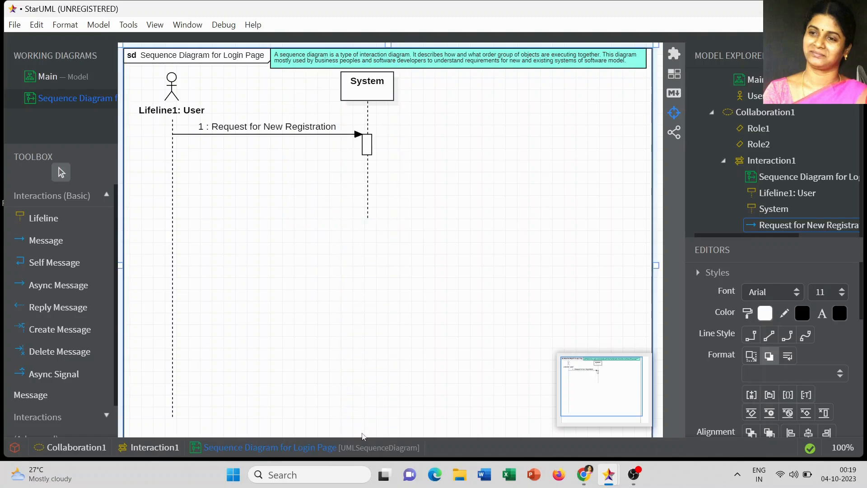
left_click(368, 193)
left_click_drag(368, 222, 368, 433)
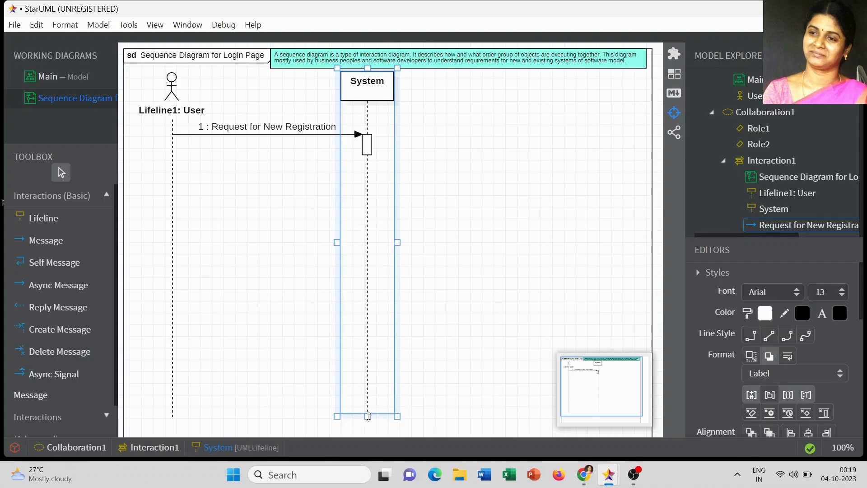
left_click(428, 410)
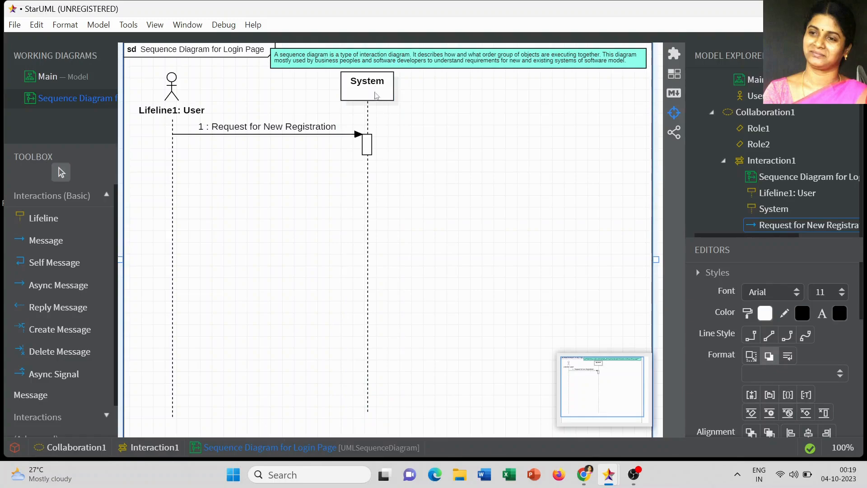
Add a lifeline named Database that receives a message from System, and place it well to the right of System.
double_click(370, 96)
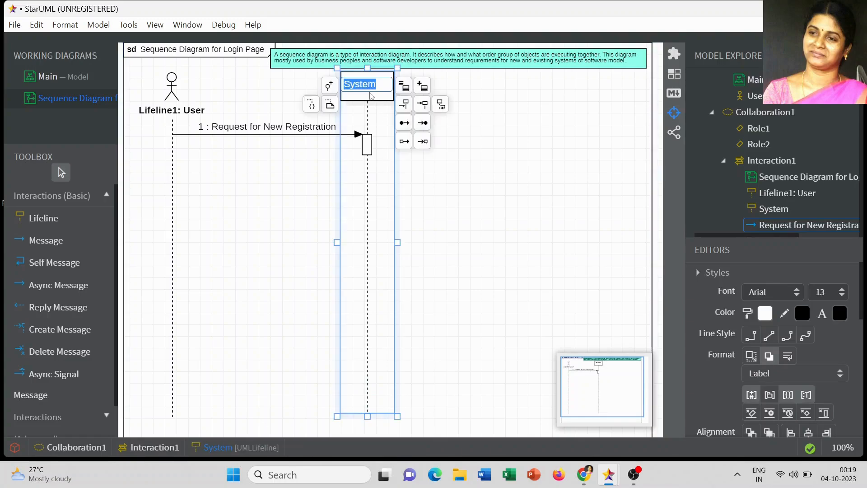
left_click(404, 108)
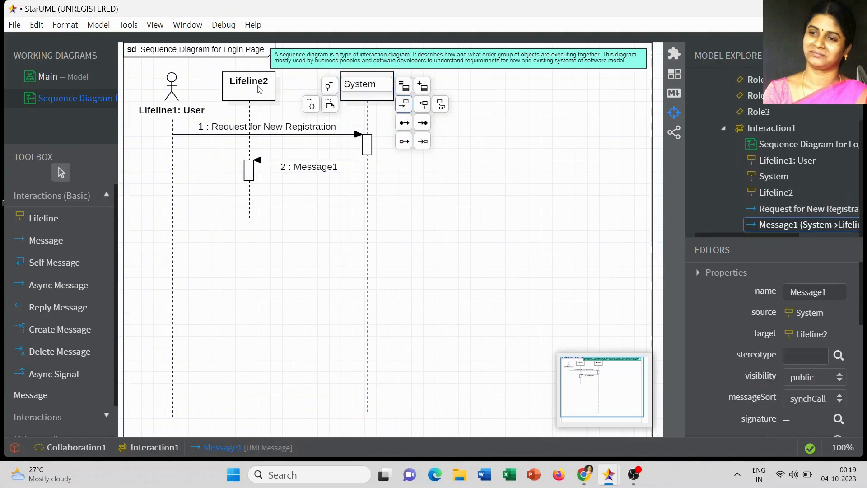
left_click(475, 258)
left_click_drag(269, 94, 575, 109)
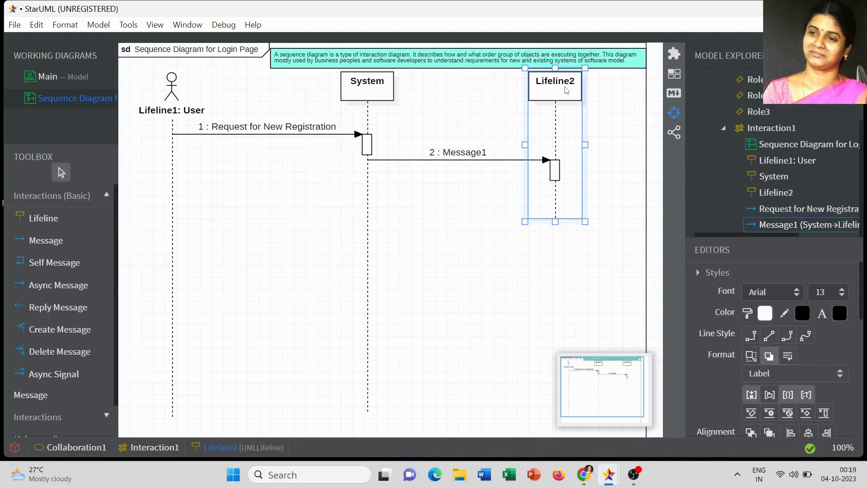
double_click(566, 90)
type("Database")
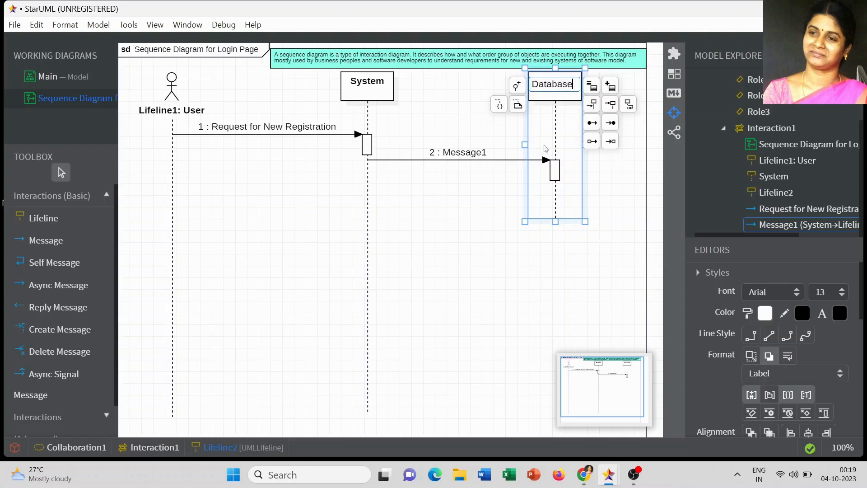
left_click(439, 255)
Extend the Database lifeline's dashed line down nearly the full canvas, level with the other lifelines.
left_click(557, 174)
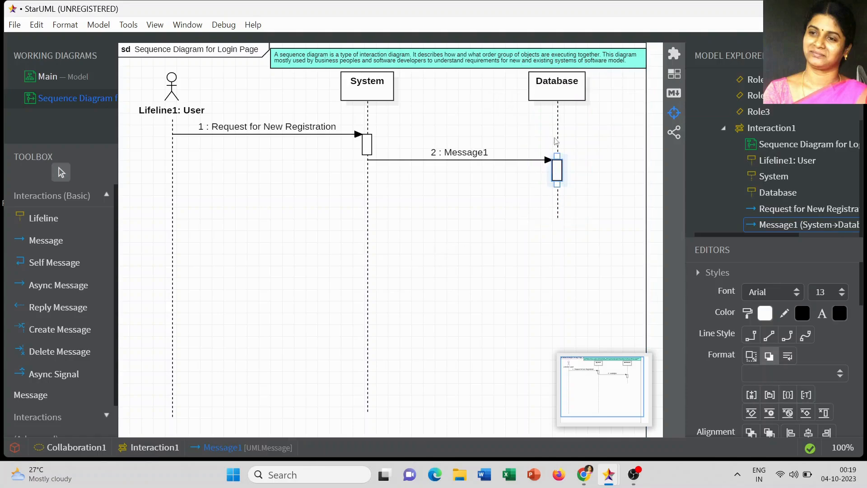
left_click(560, 94)
left_click_drag(556, 221, 563, 434)
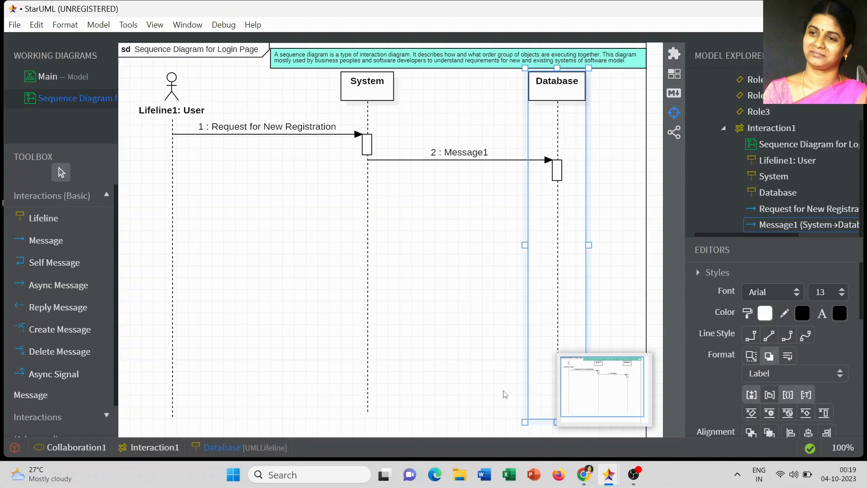
left_click(480, 346)
Rename the message from System to Database as Pass the Information.
double_click(465, 154)
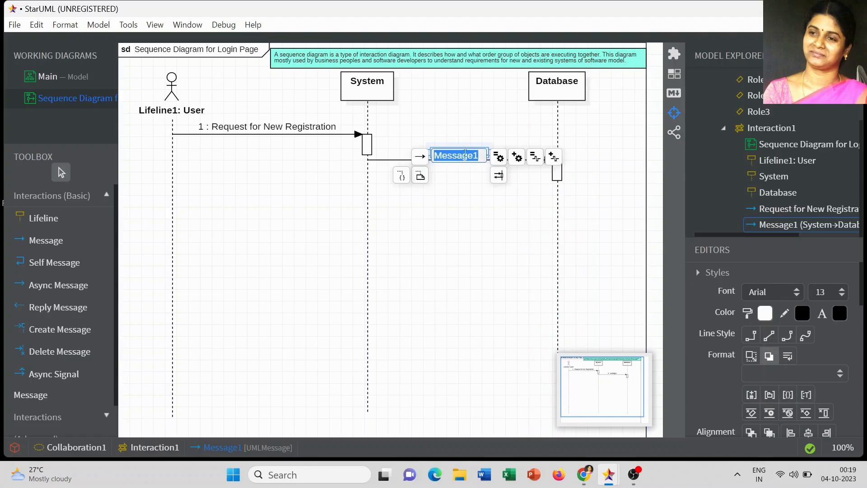
type("Pass the")
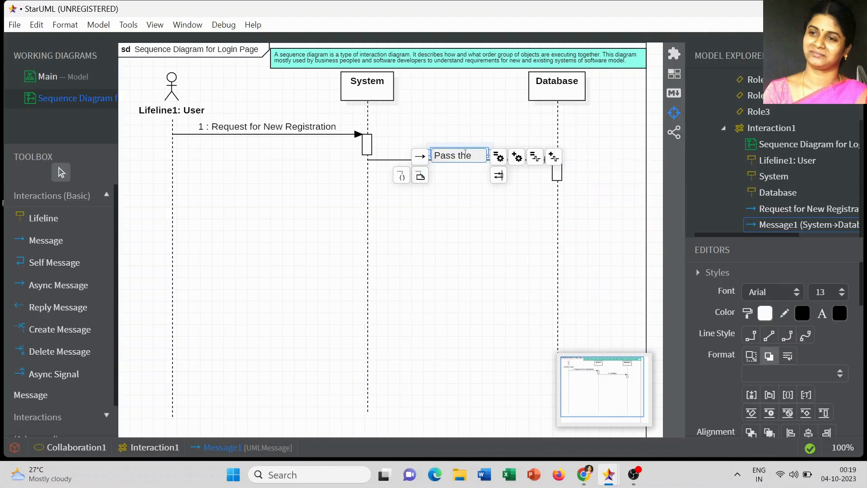
type(" Information")
left_click(482, 229)
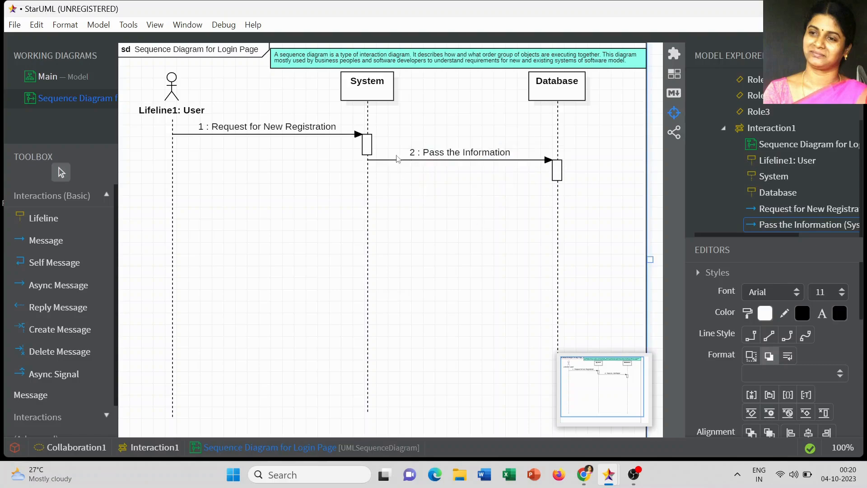
Lengthen the activation bars on the System and Database lifelines downward to make room for reply messages.
left_click(368, 150)
left_click_drag(367, 158, 368, 210)
left_click(558, 173)
left_click_drag(556, 184, 563, 218)
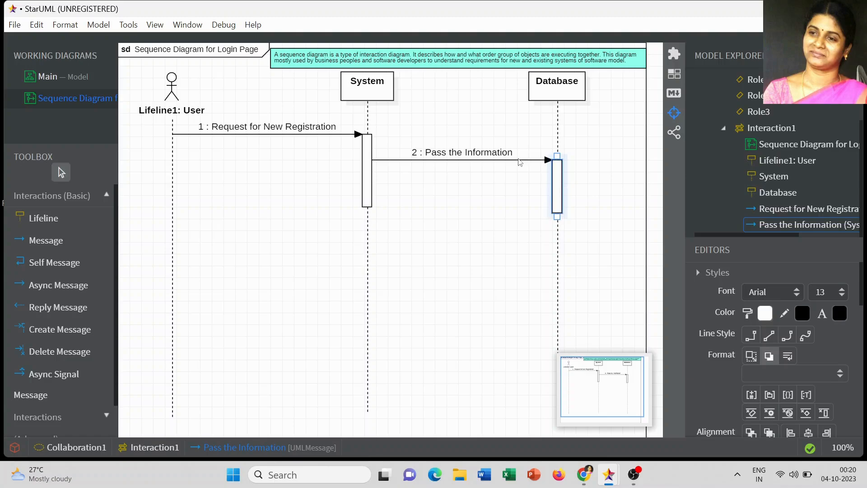
Move the Pass the Information message up just below message 1 and shorten System's activation bar to end level with Database's.
left_click_drag(519, 161, 517, 143)
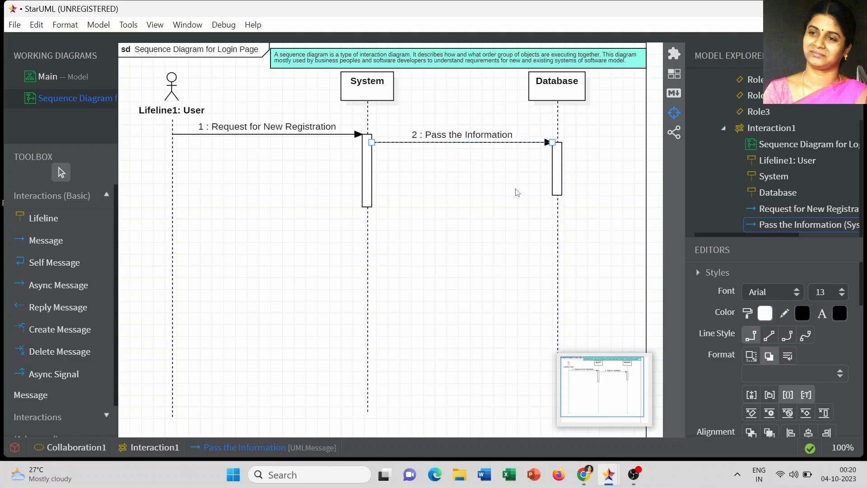
left_click(518, 194)
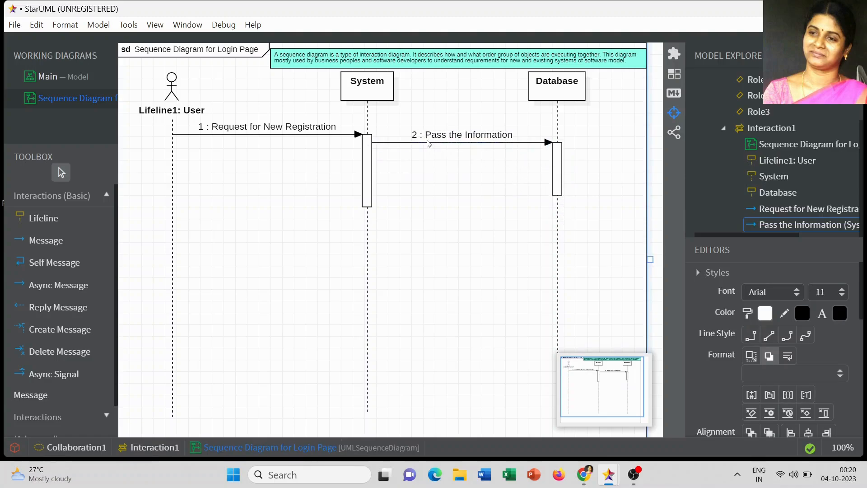
left_click(366, 190)
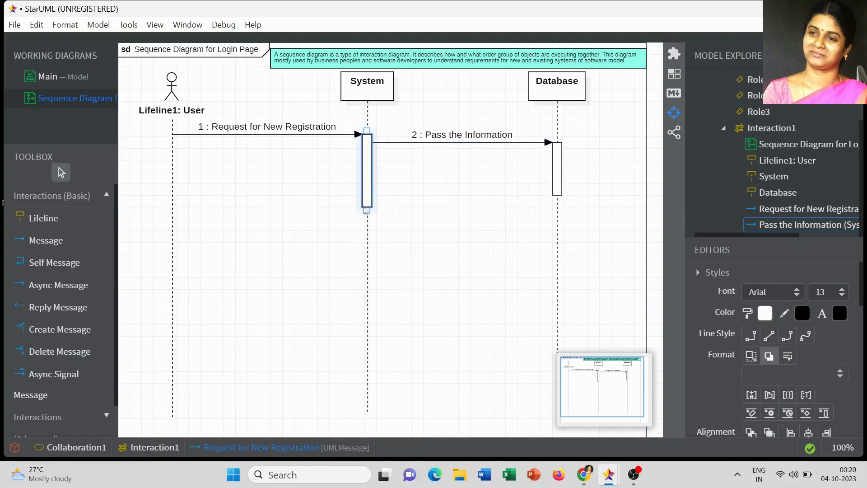
left_click_drag(366, 209, 366, 195)
left_click(422, 201)
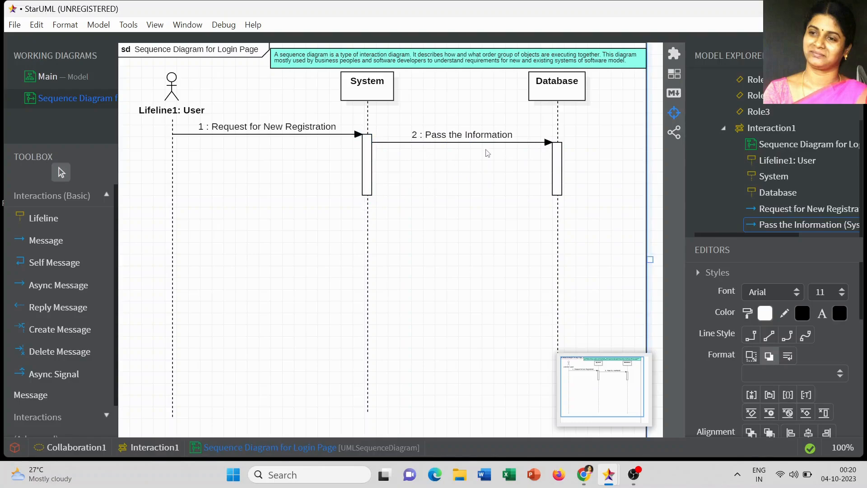
Add a reply to the Pass the Information message, from Database to System, and name it Registration Validated.
double_click(485, 142)
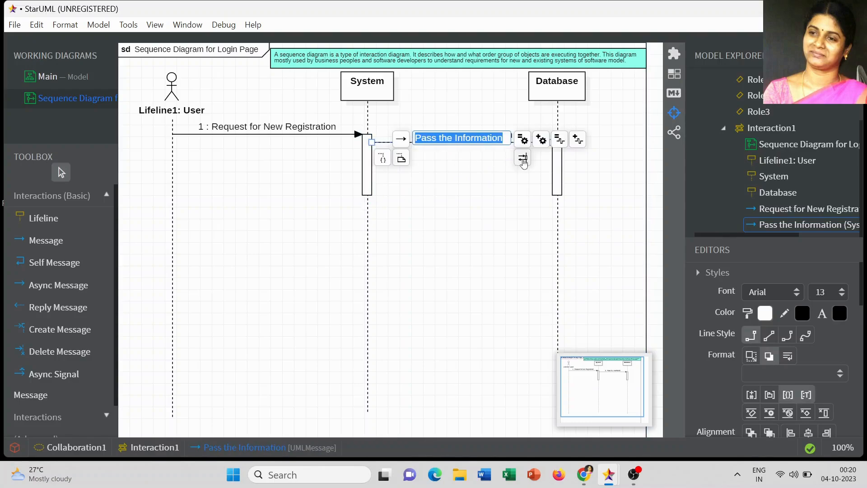
left_click(522, 159)
left_click(828, 292)
key("BackSpace")
key("BackSpace")
key("BackSpace")
key("BackSpace")
key("BackSpace")
key("BackSpace")
key("BackSpace")
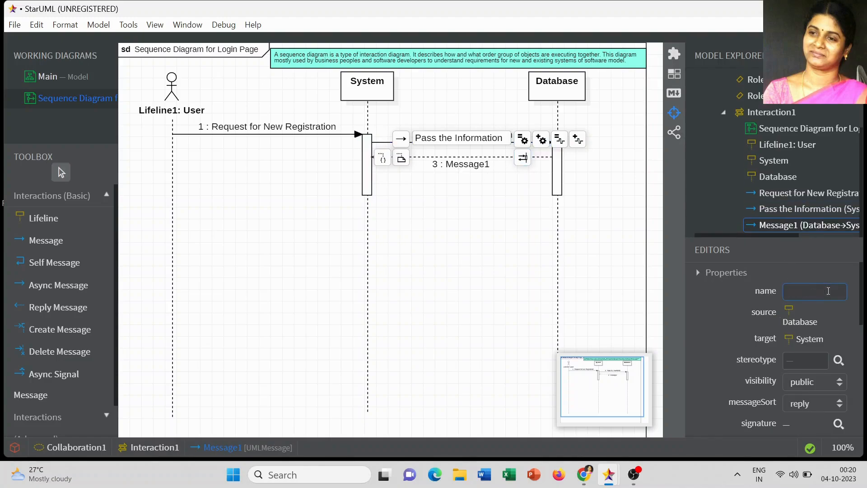
type("Registration Val")
type("idated")
Set the guard of the Registration Validated reply message to Existing User.
scroll(711, 331, "down", 3)
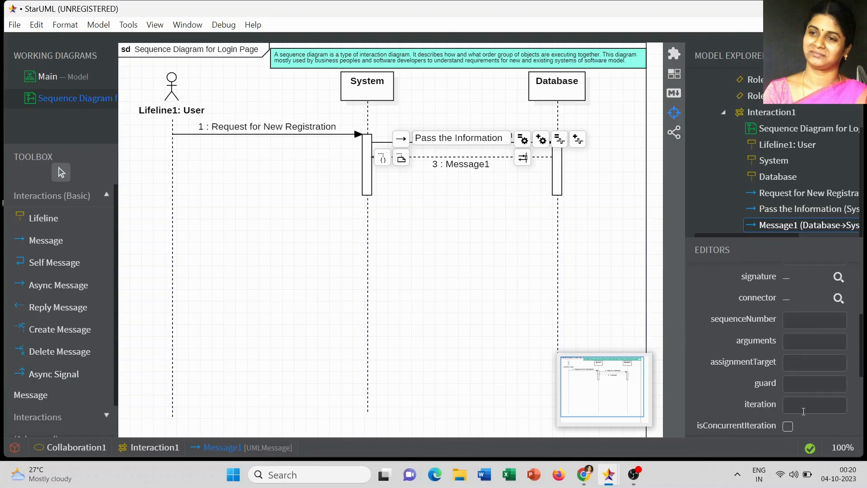
left_click(798, 385)
type("Exist")
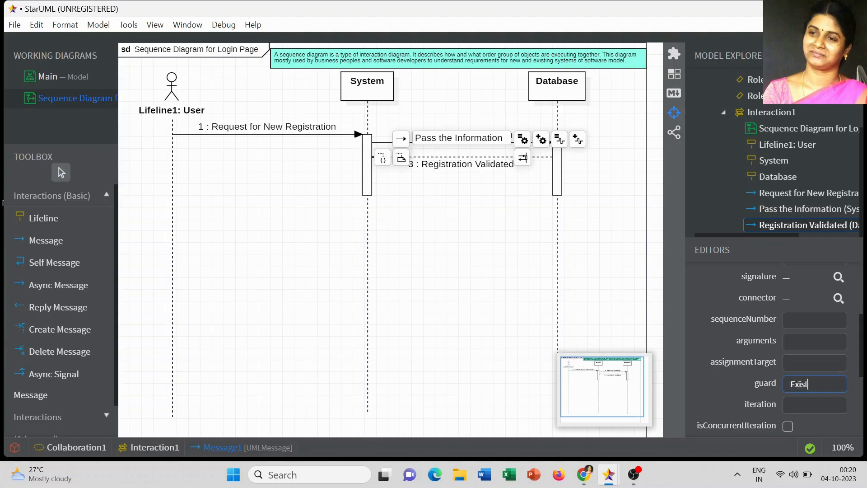
type("ing User")
left_click(597, 283)
Shift the Database and System lifelines slightly right to give the guarded reply text more room.
left_click_drag(567, 95, 594, 96)
left_click_drag(391, 95, 397, 96)
left_click(448, 228)
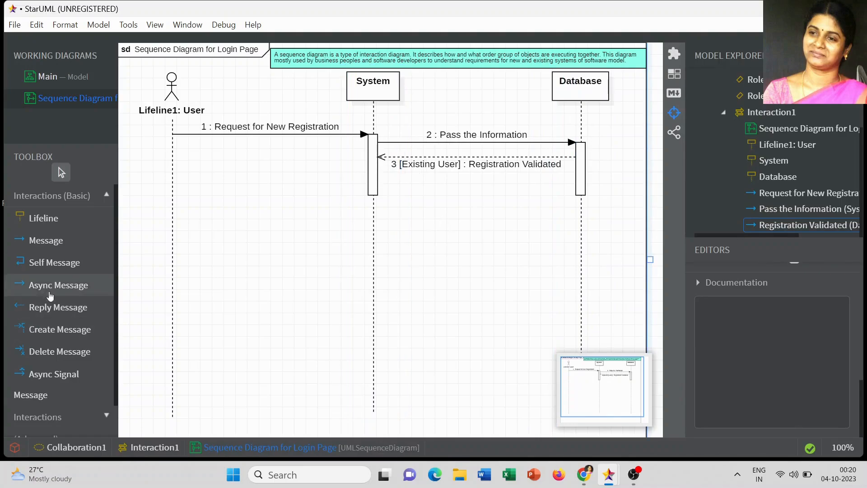
Add a reply message from System's activation bar to the User lifeline and name it Already you have account.
left_click(52, 307)
left_click_drag(371, 161, 176, 162)
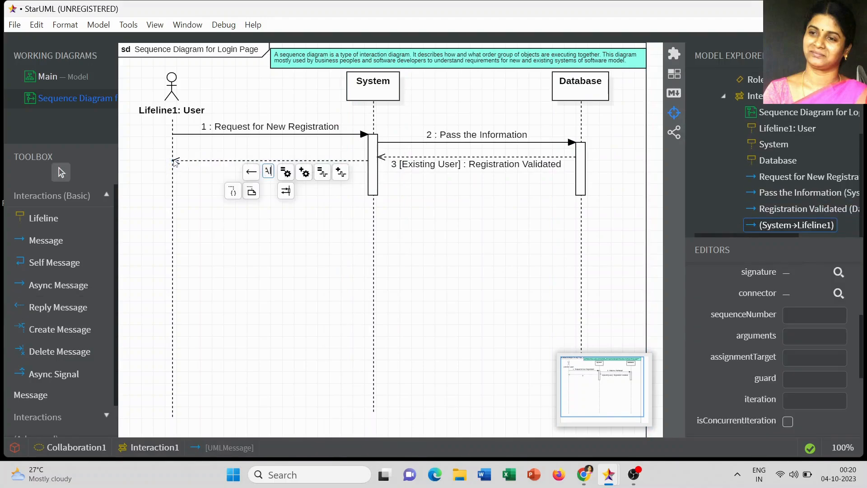
type("o")
left_click(256, 260)
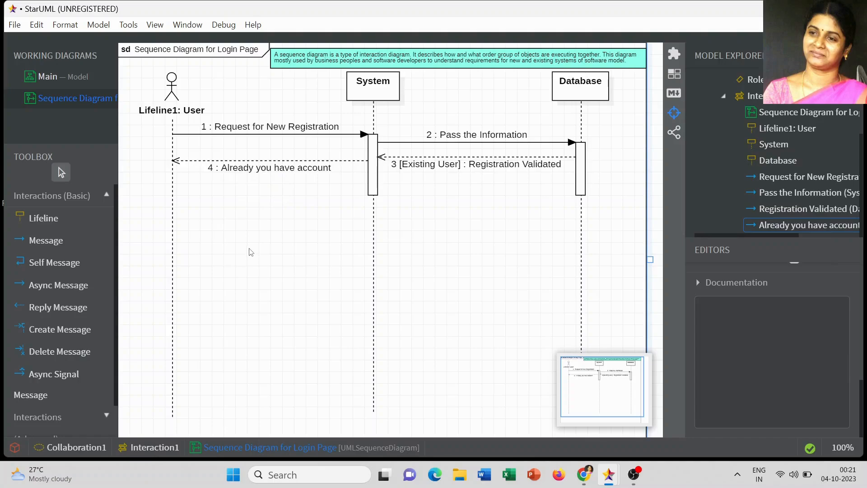
Add a second reply message from Database's activation bar to System's and name it Registration Validated.
left_click(58, 306)
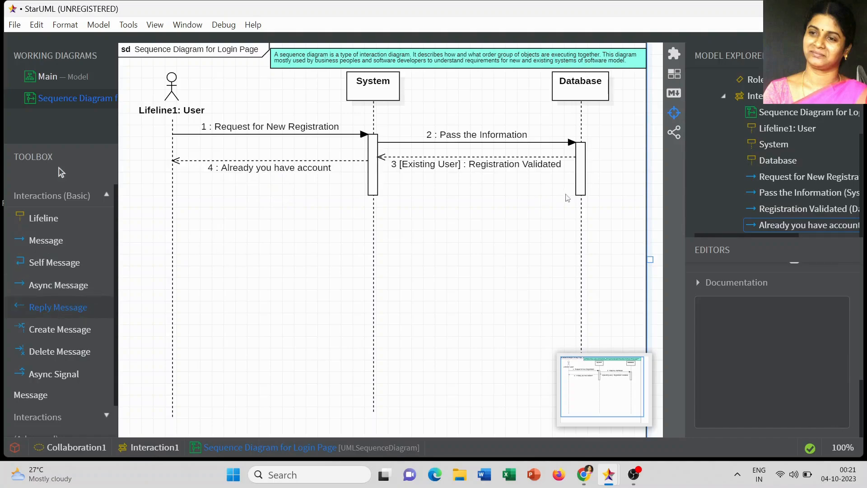
left_click_drag(575, 178, 385, 180)
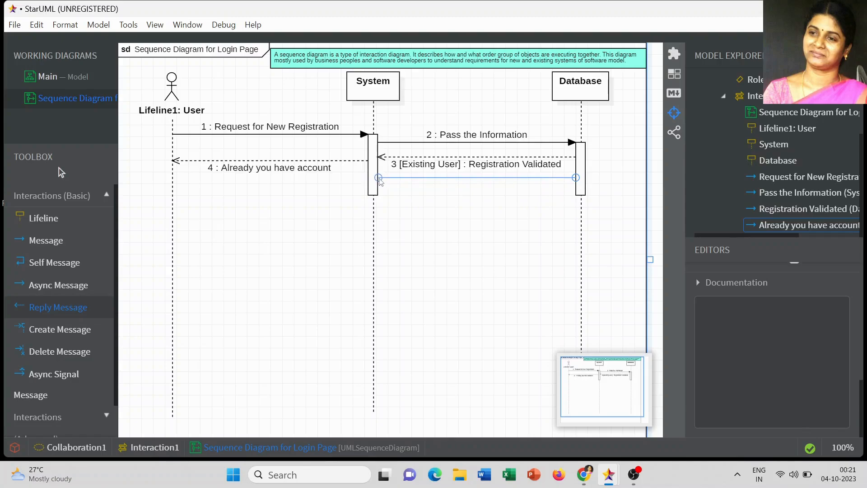
scroll(817, 329, "up", 2)
left_click(805, 292)
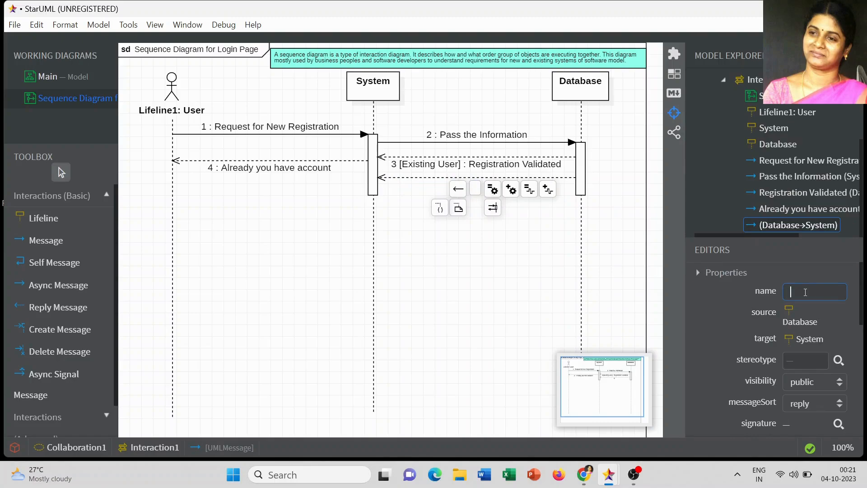
type("Registr")
type("ation Validat")
type("ed")
Set the guard of the second Registration Validated reply message to New User.
scroll(791, 344, "down", 3)
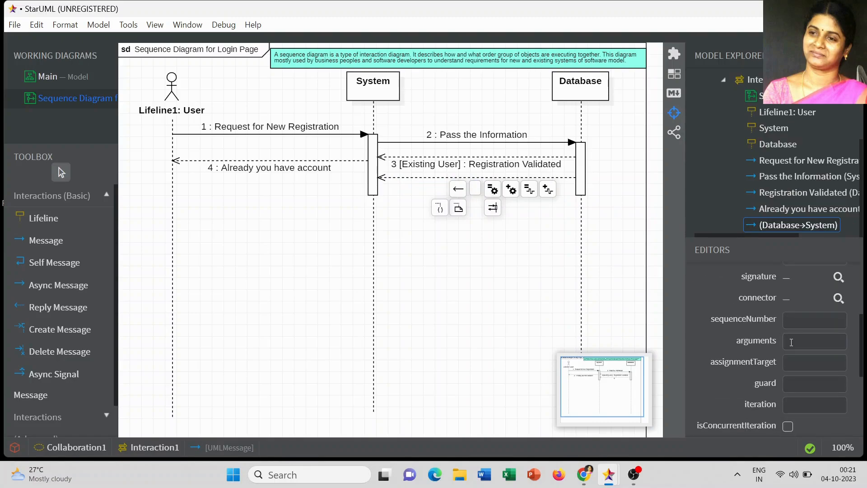
left_click(796, 384)
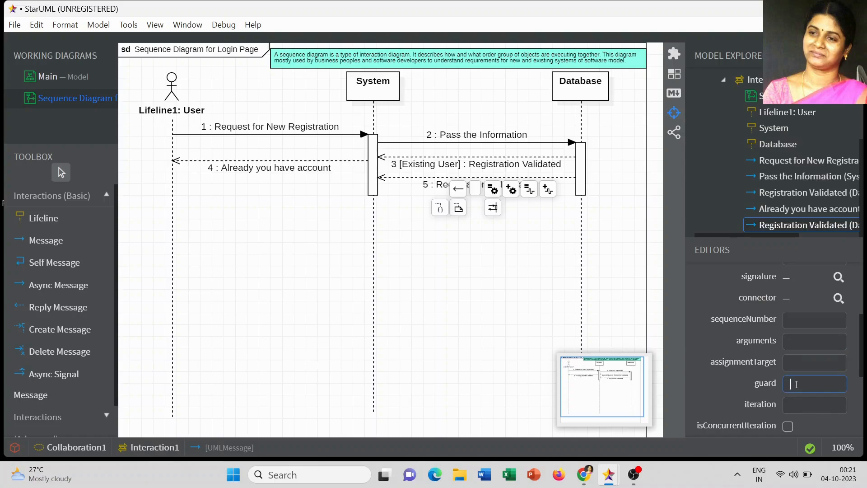
type("New User")
left_click(453, 273)
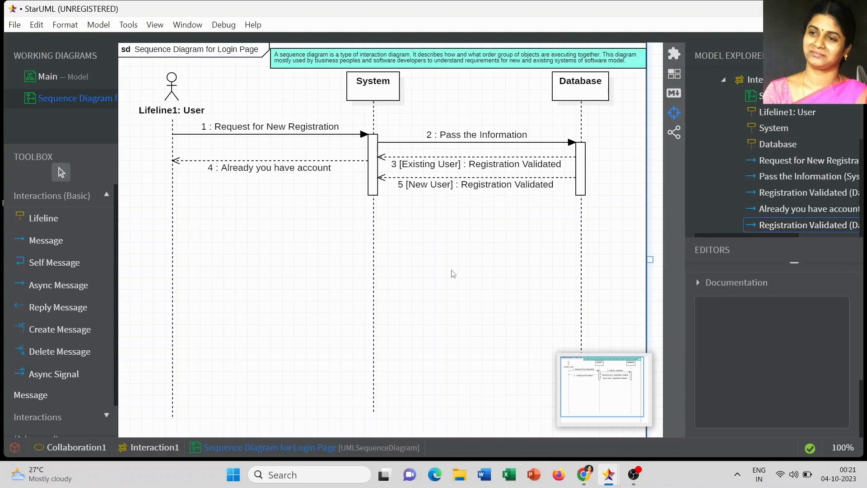
Add a reply message from System to the User lifeline below Already you have account and name it Request to fill the details.
left_click(83, 307)
left_click_drag(370, 183, 171, 184)
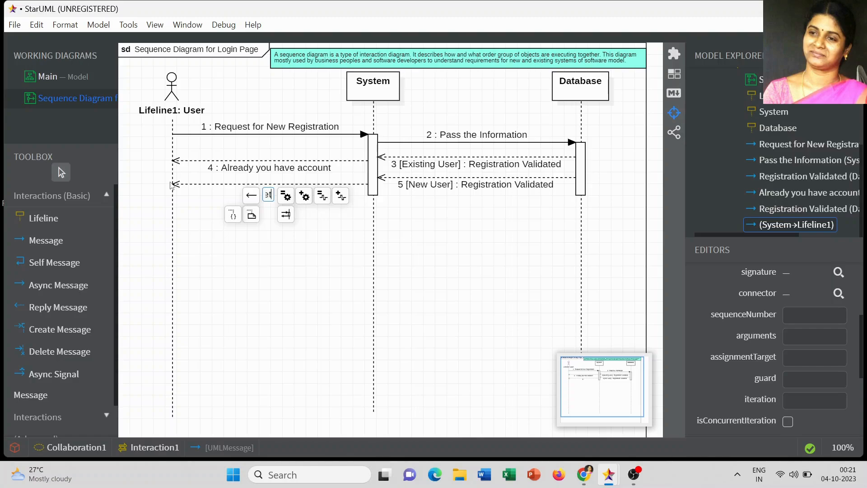
left_click(219, 292)
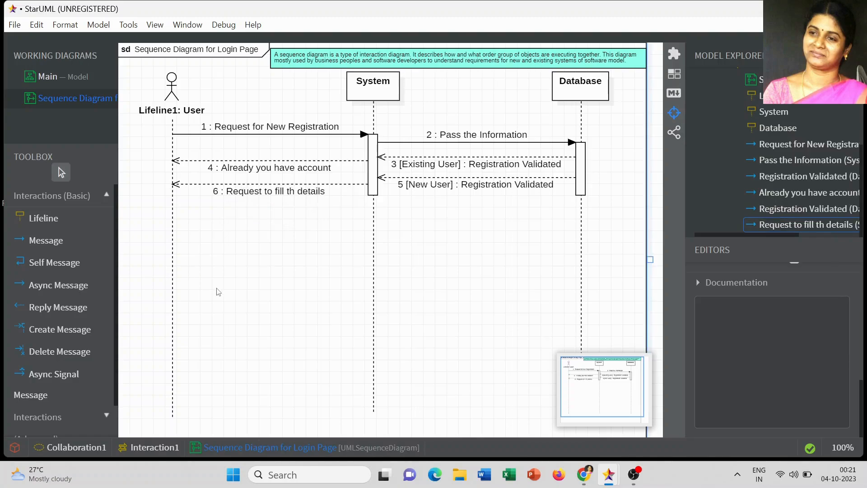
double_click(293, 194)
left_click(285, 194)
type("e")
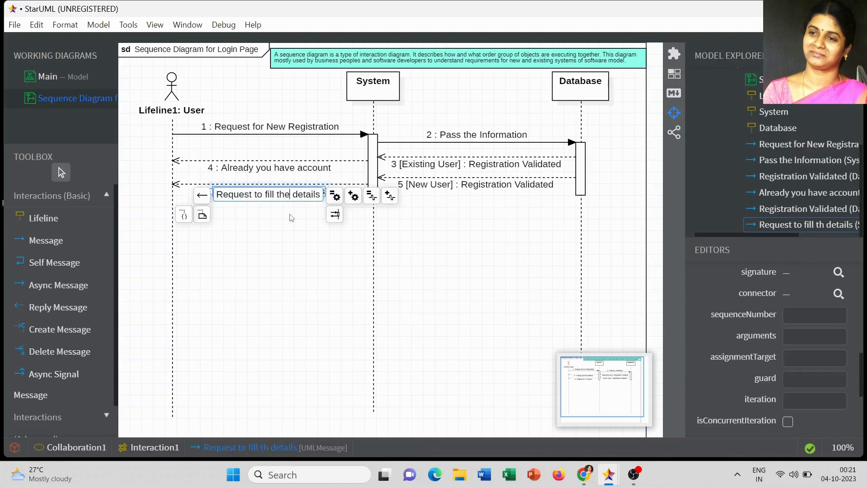
left_click(290, 267)
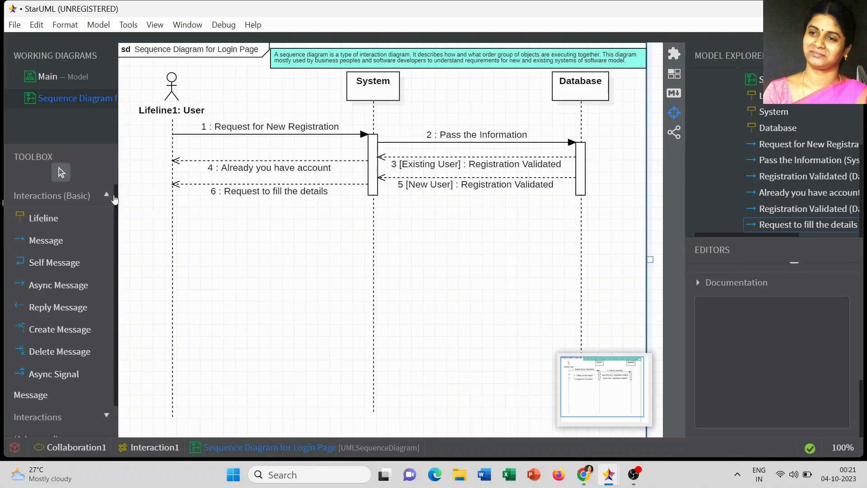
Add a message from the User lifeline to System below the first activation bar and name it Enter the Details.
left_click(60, 243)
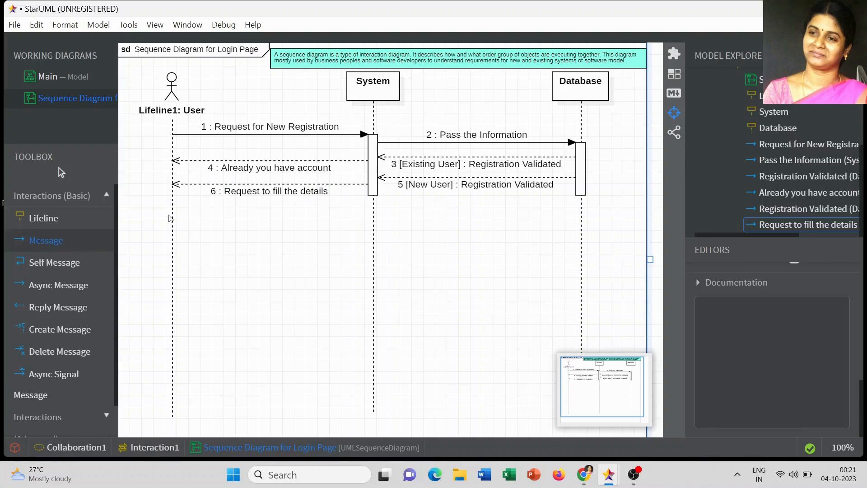
left_click_drag(170, 207, 374, 210)
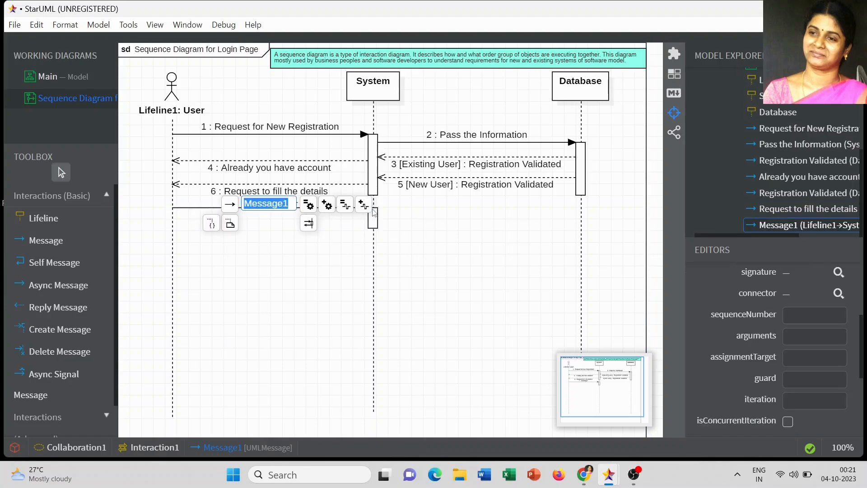
type("Enter ")
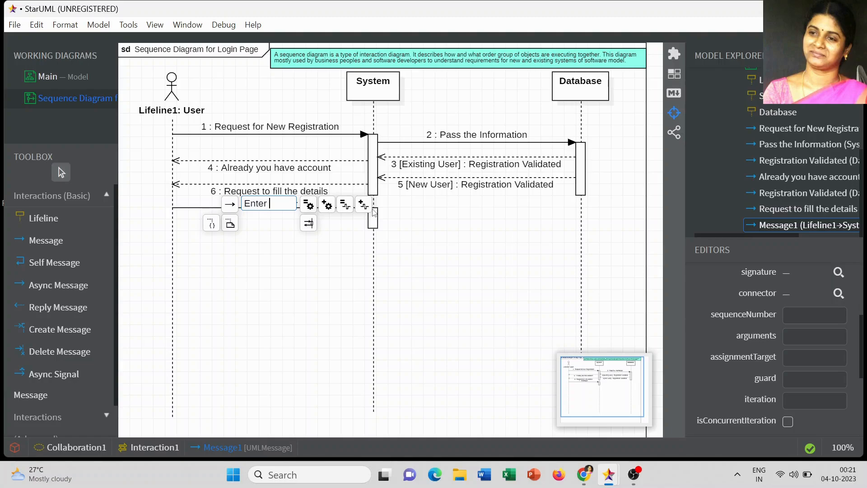
type("the Details")
left_click(304, 282)
Move the Enter the Details message slightly lower and lengthen its activation bar on System.
left_click(283, 212)
left_click_drag(282, 212, 285, 223)
left_click(374, 227)
left_click_drag(373, 242, 374, 270)
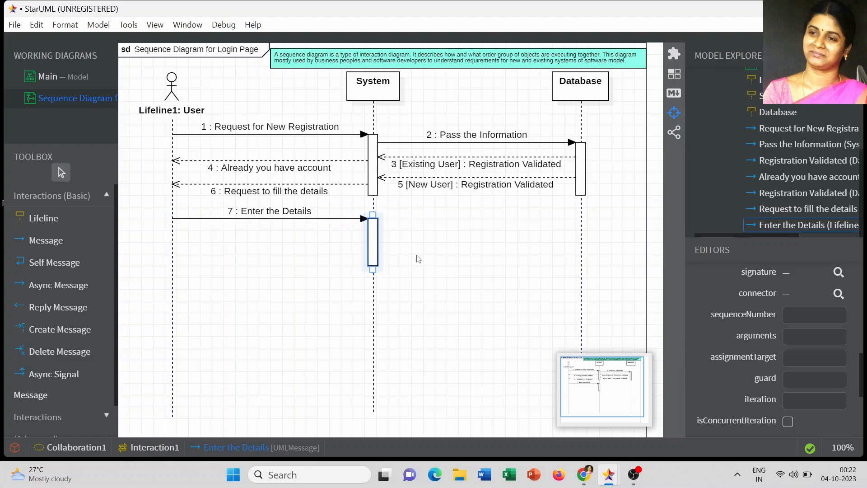
left_click(417, 258)
Add a Pass the Information message from System's second activation bar to Database and extend Database's bar to match System's.
left_click(68, 244)
left_click_drag(375, 220, 582, 220)
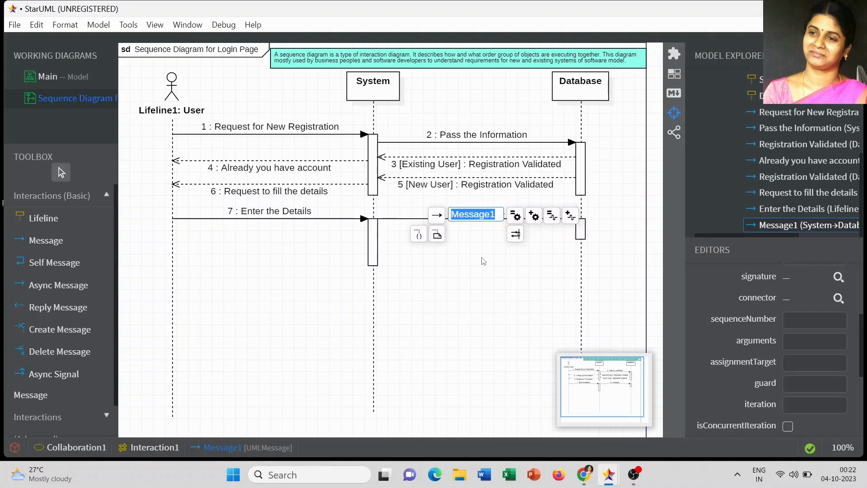
type("Paa")
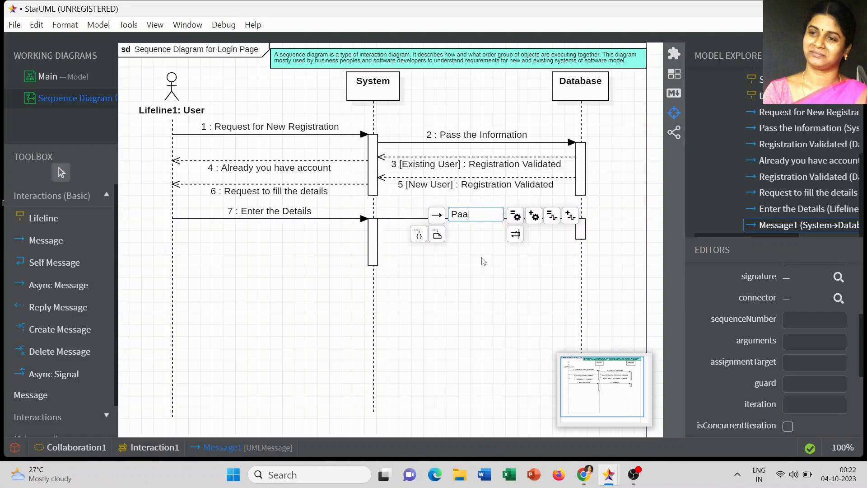
key("BackSpace")
type("ss the Information")
left_click(506, 303)
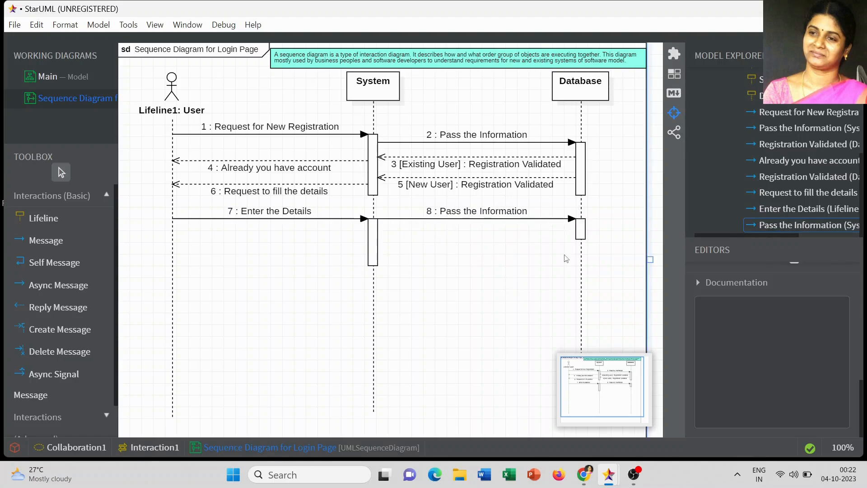
left_click(583, 239)
left_click_drag(582, 239, 581, 267)
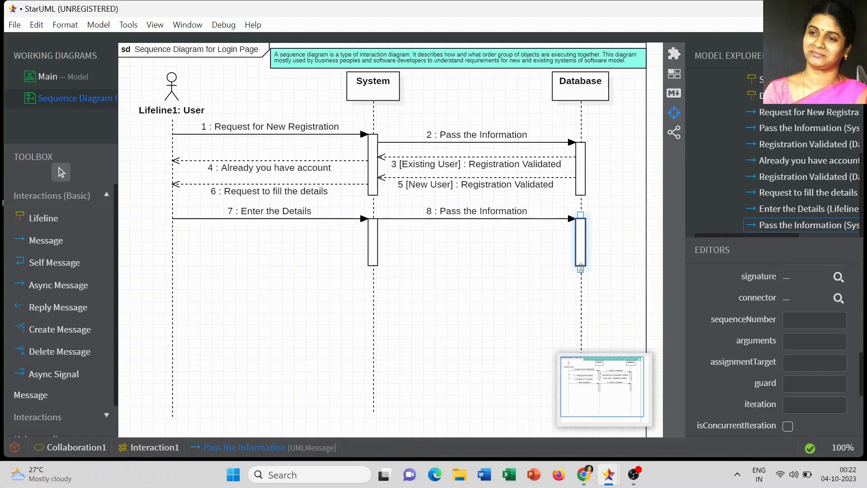
Add a reply to the second Pass the Information message, from Database to System, and name it Registration Validated.
double_click(537, 222)
left_click(537, 234)
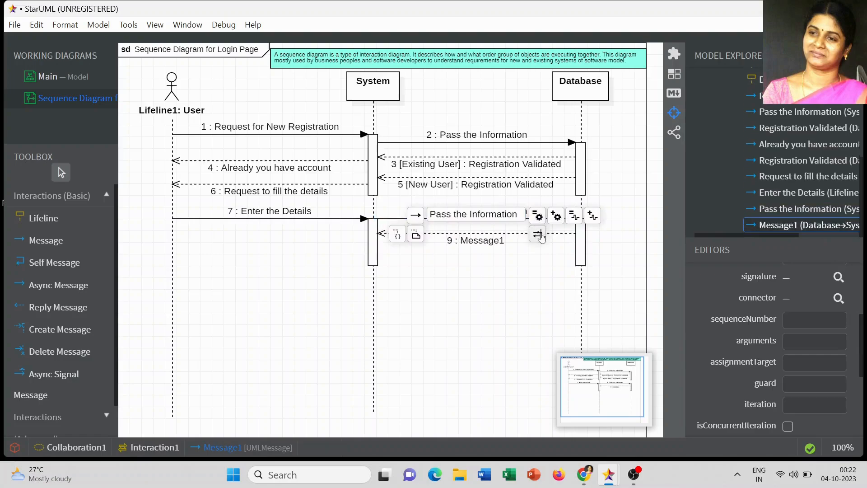
double_click(492, 244)
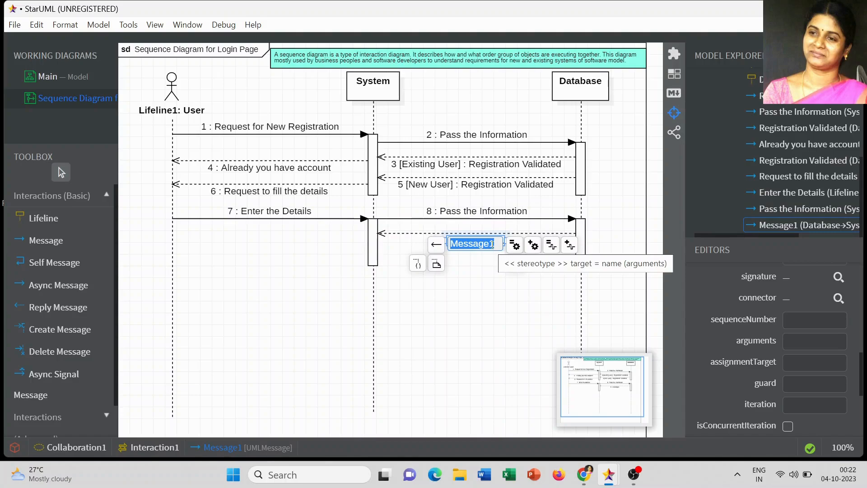
type("Regis")
type("tration Va")
type("lidated")
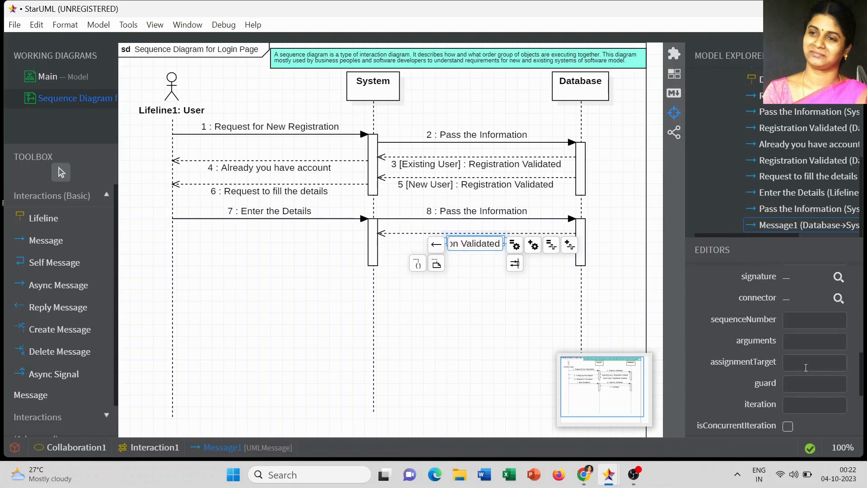
Set the guard of the Registration Validated reply under the second Pass the Information message to Invalid.
left_click(800, 385)
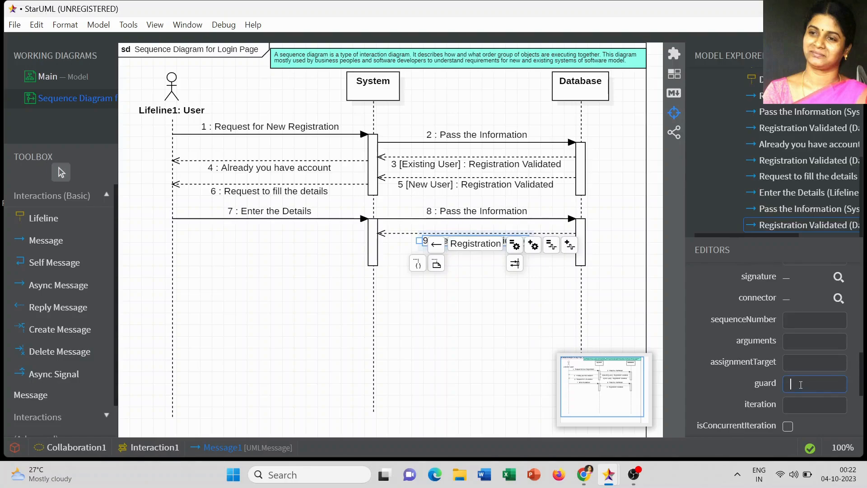
type("Invalid")
left_click(529, 314)
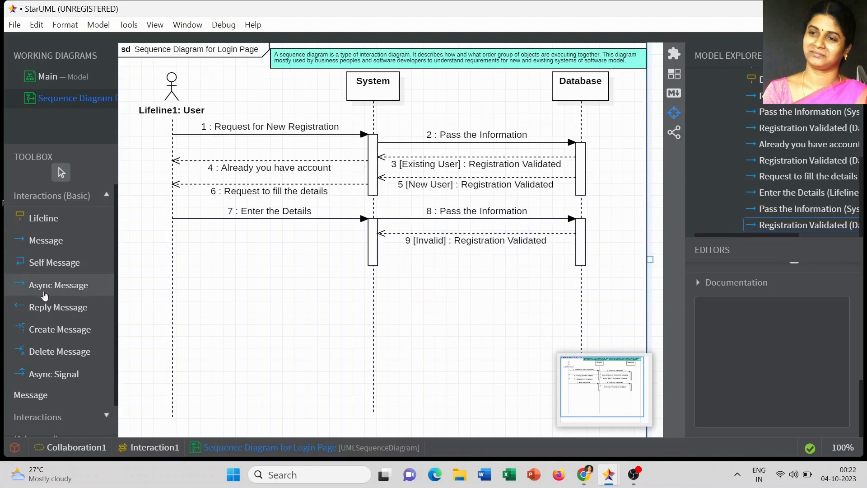
Add a reply message from System's second activation bar to the User lifeline and name it Invalid Registration.
left_click(59, 305)
left_click_drag(371, 236, 172, 240)
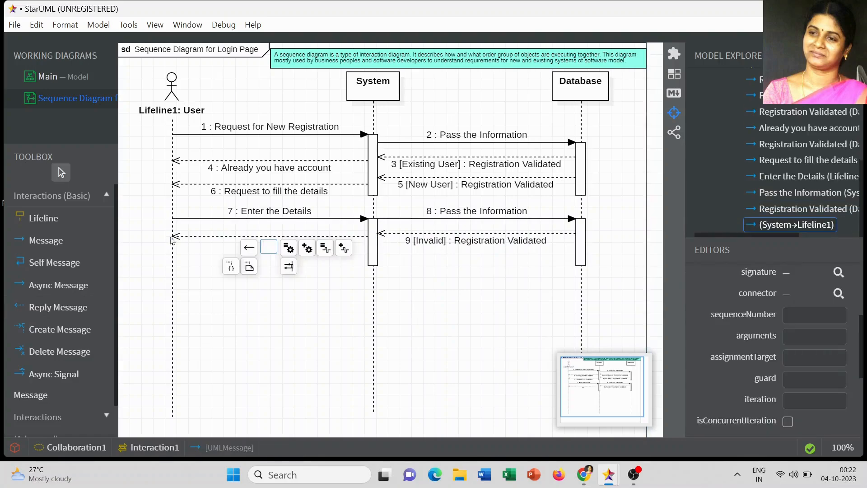
type("In")
key("BackSpace")
key("BackSpace")
type("Registration")
left_click(243, 337)
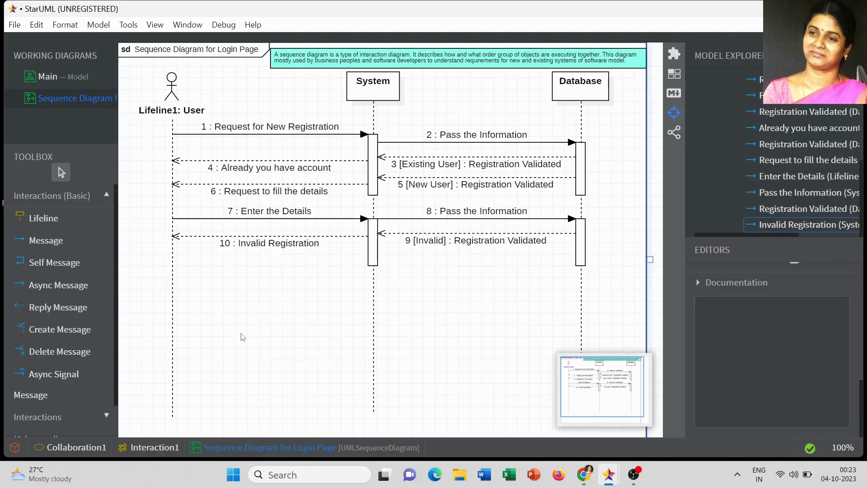
Add another reply message from Database's second activation bar to System's and name it Registration Validated.
left_click(58, 307)
left_click_drag(576, 255, 376, 254)
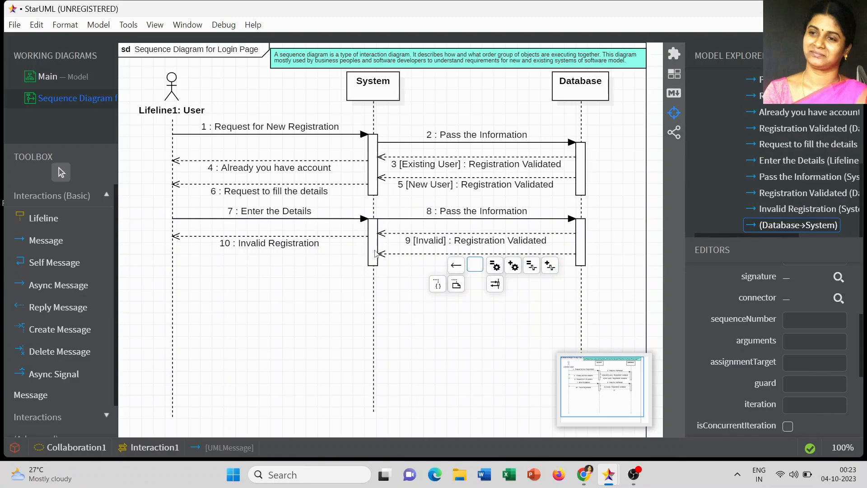
type("Registratiolidat")
key("Return")
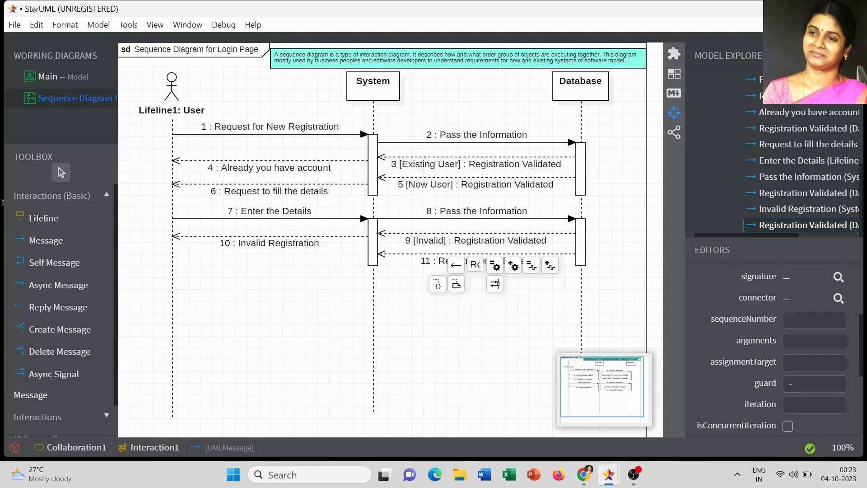
Set the guard of the lowest Registration Validated reply message to Valid.
left_click(791, 382)
type("Valid")
left_click(505, 338)
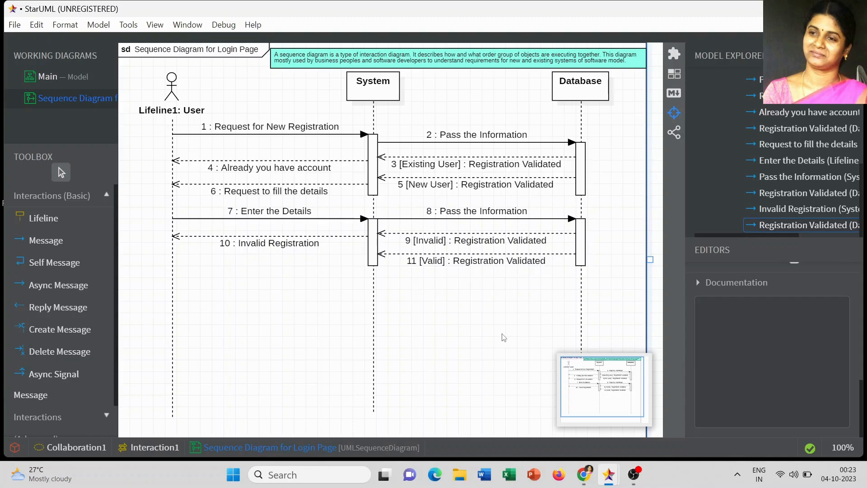
Add a reply message from System to the User lifeline below Invalid Registration and name it Successfully Registered.
left_click(31, 308)
left_click_drag(369, 264, 174, 256)
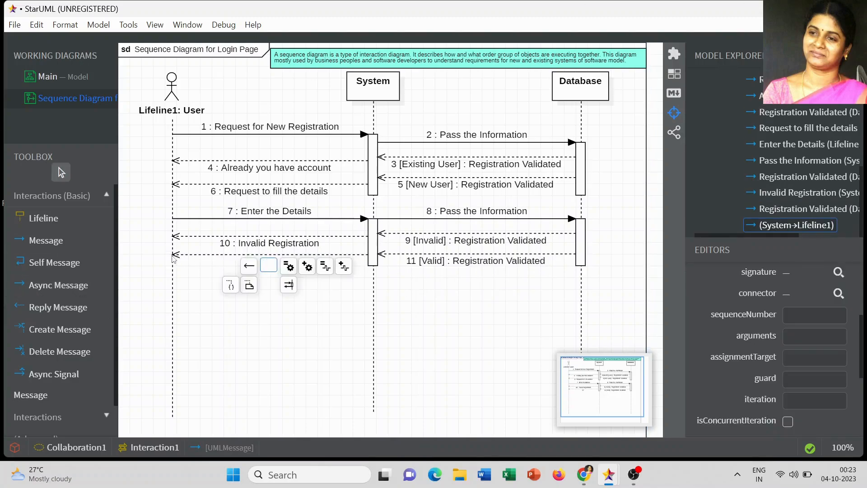
type("Successfully Regist")
key("BackSpace")
type("t")
left_click(286, 346)
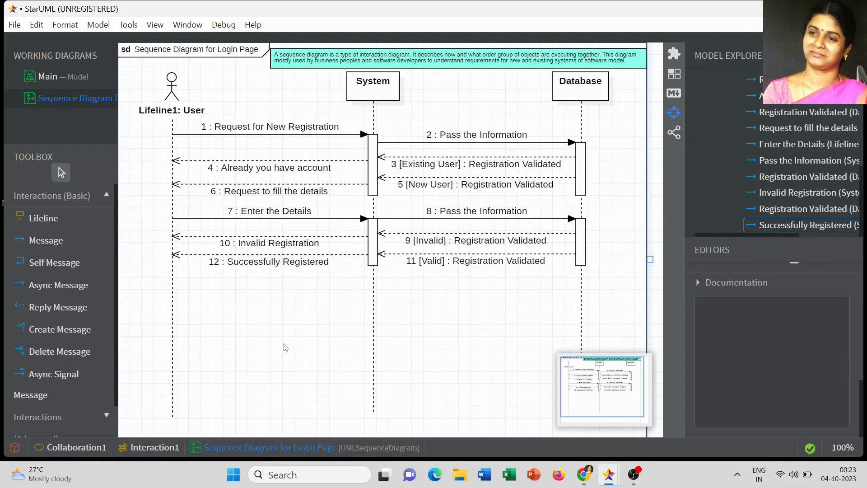
Retype part of the word Registered in the Successfully Registered reply message's name.
double_click(316, 264)
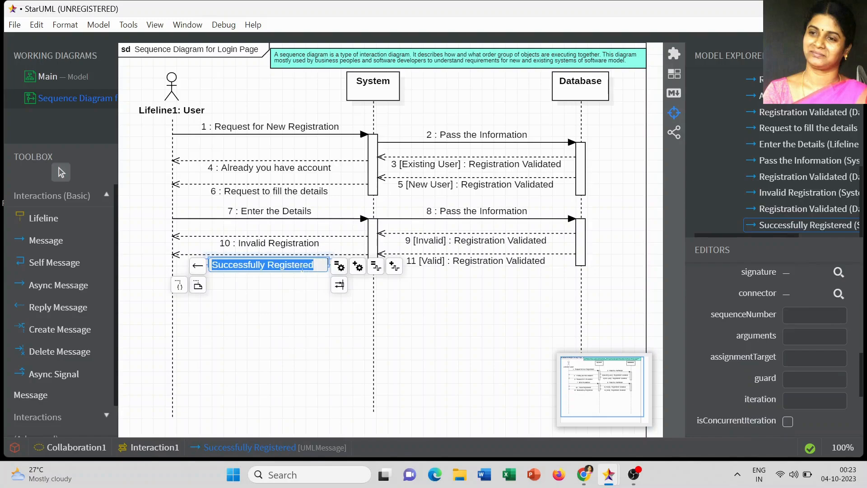
left_click(293, 265)
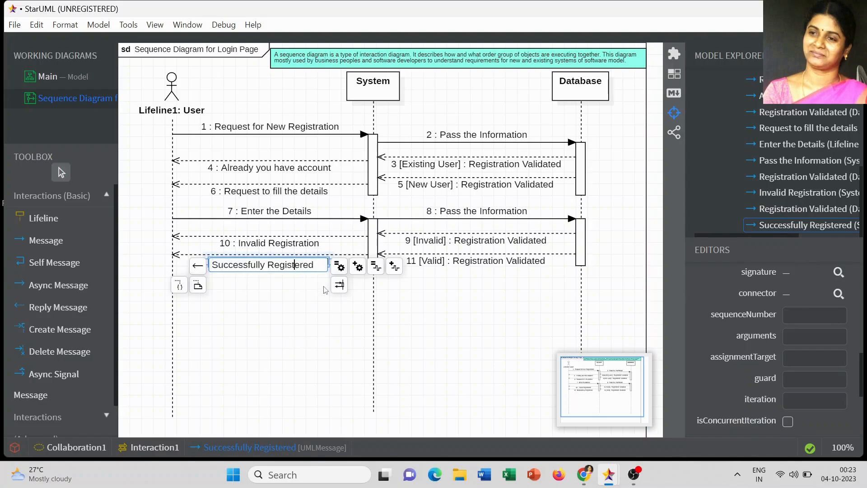
key("BackSpace")
key("BackSpace")
key("BackSpace")
key("BackSpace")
key("Delete")
type("ered")
left_click(320, 356)
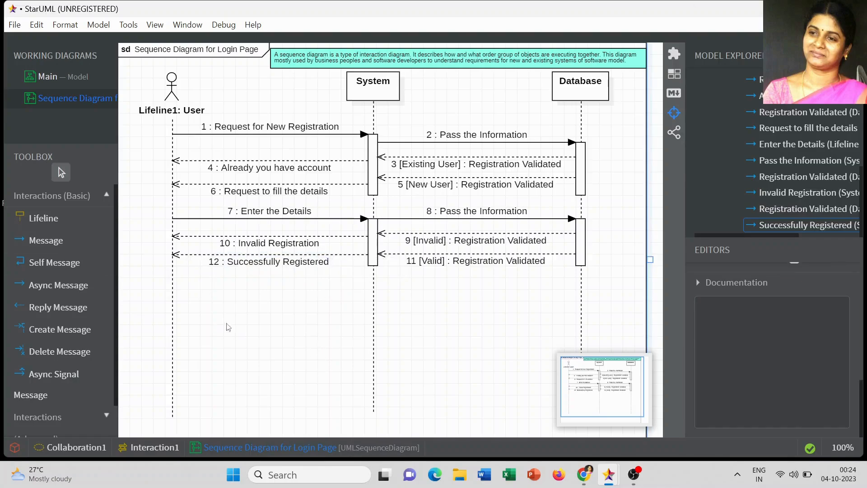
Add a message from the User lifeline to System below Successfully Registered and name it Enter Username and Password.
left_click(45, 240)
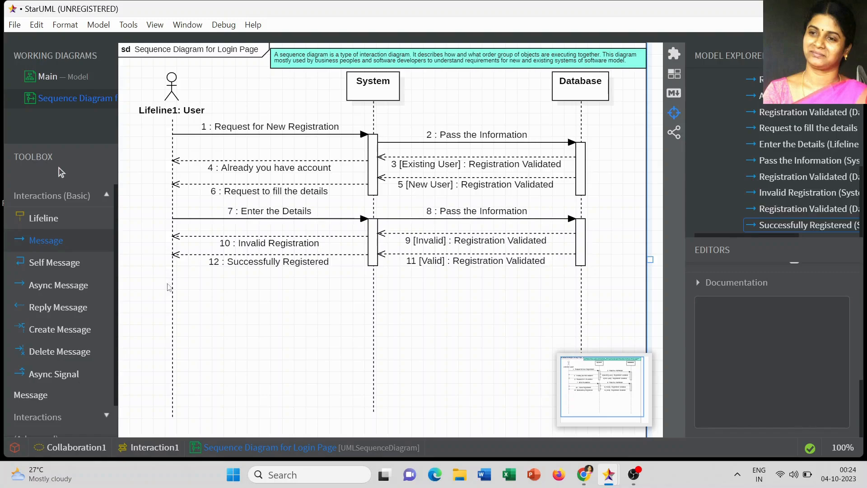
left_click_drag(173, 284, 373, 280)
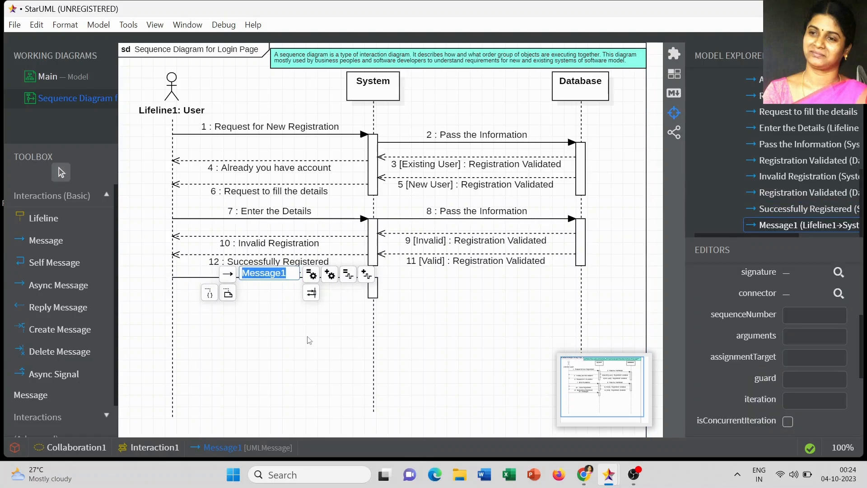
type("Enter ")
type("Username and")
type(" Password")
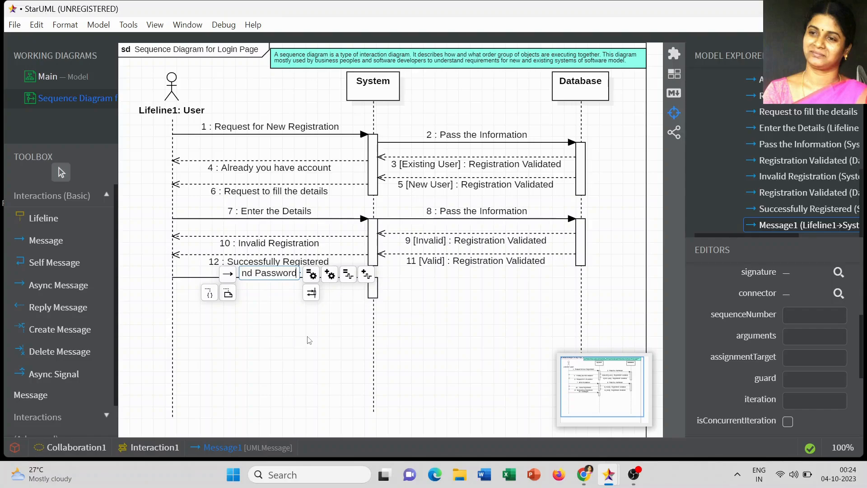
key("Return")
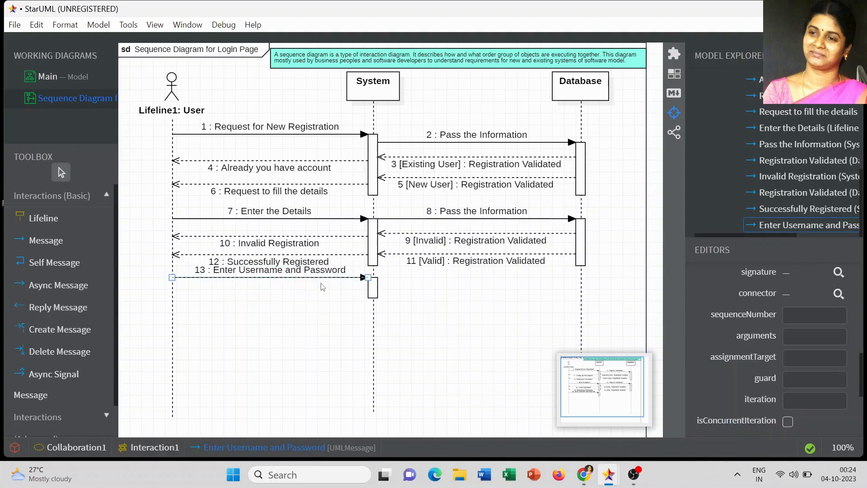
Shift the Enter Username and Password message slightly down and lengthen its System activation bar.
left_click(374, 304)
left_click_drag(375, 305, 374, 323)
left_click(414, 318)
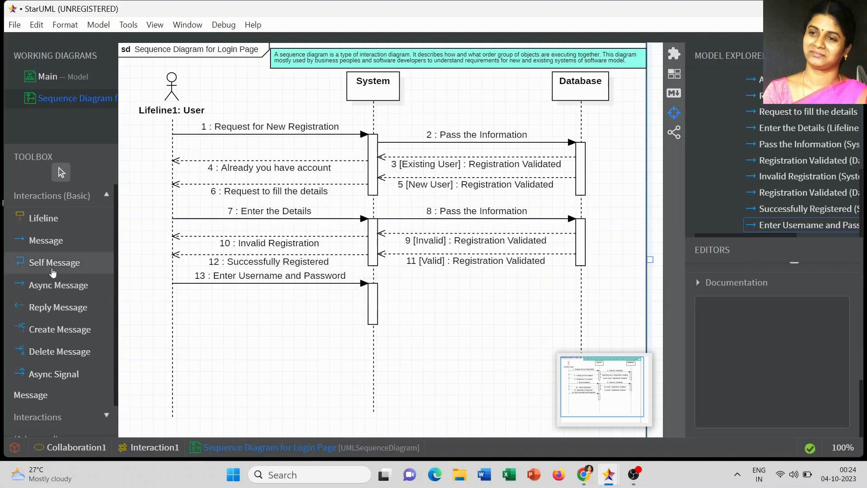
Add a message named Pass the Information from System's third activation bar to Database and lengthen the new Database activation bar.
left_click(57, 240)
left_click_drag(376, 289, 582, 291)
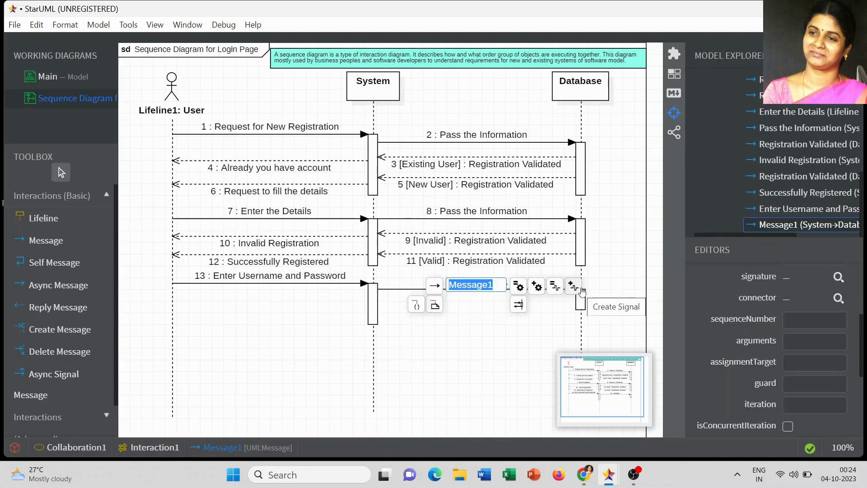
type("Pass")
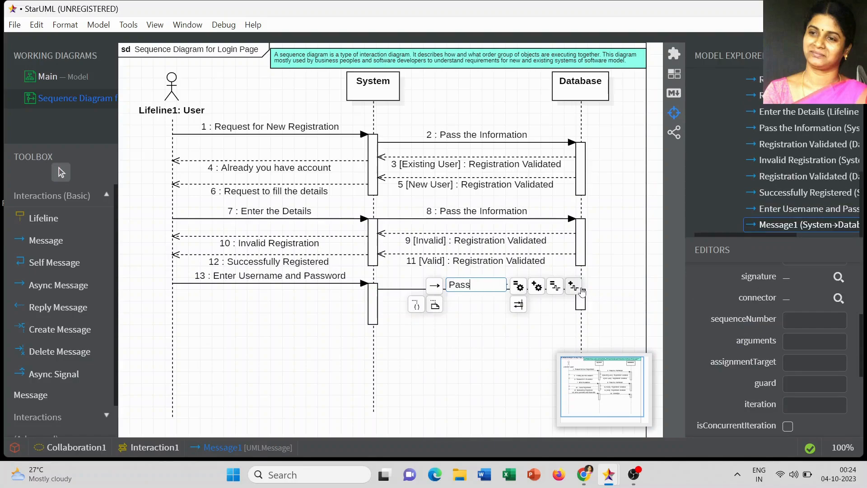
type(" the Infor")
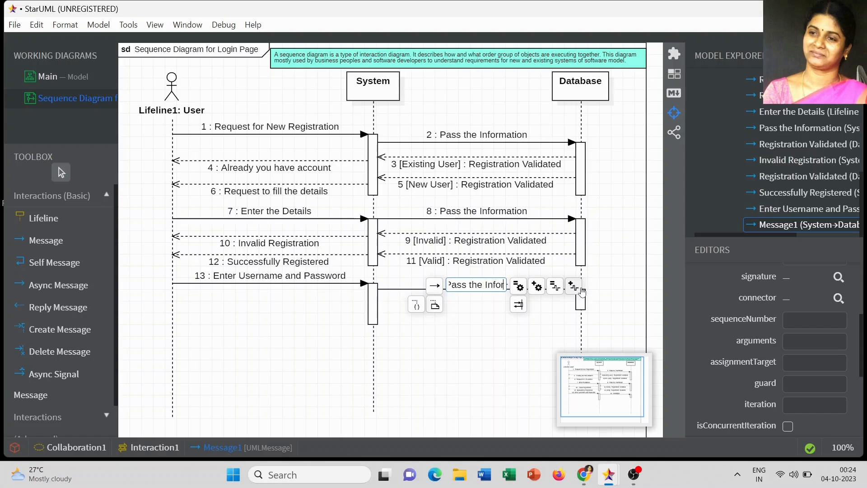
type("mation")
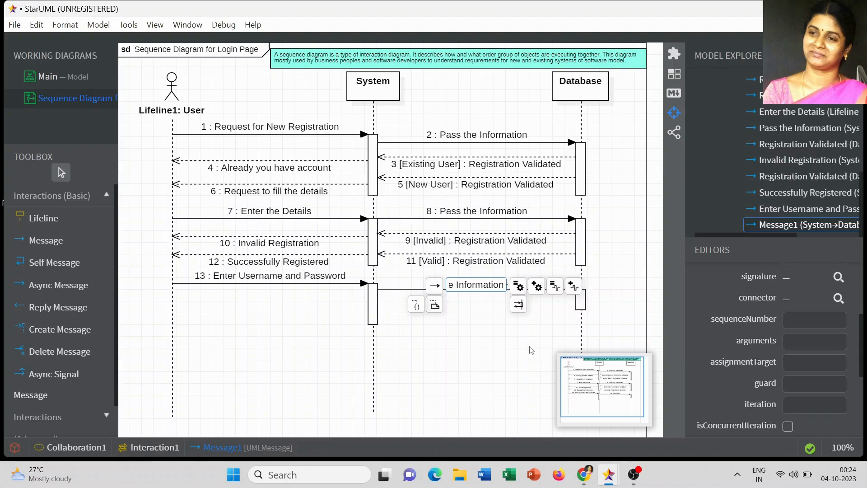
key("Return")
left_click_drag(581, 313, 583, 335)
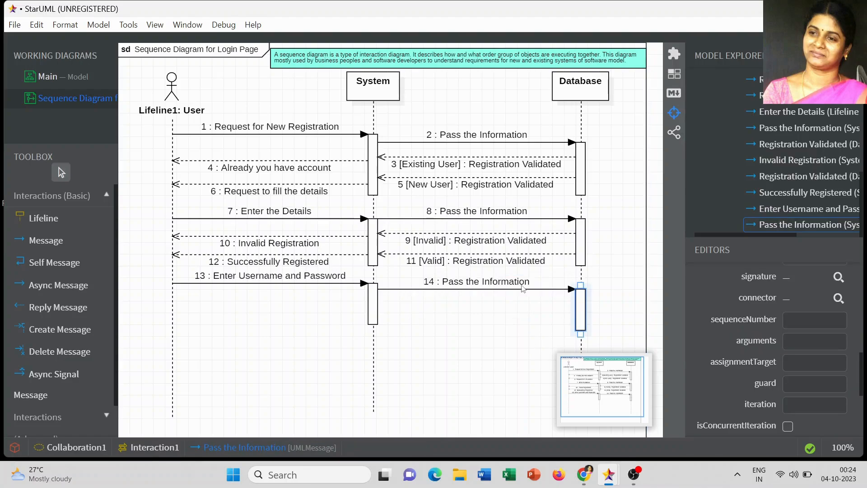
Create a reply to the lowest Pass the Information message and name it Login Details Validated.
double_click(529, 289)
left_click(539, 304)
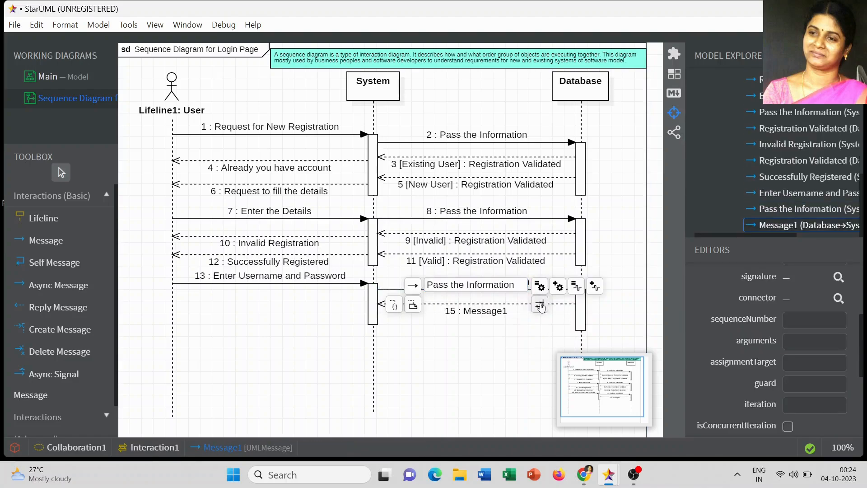
double_click(499, 313)
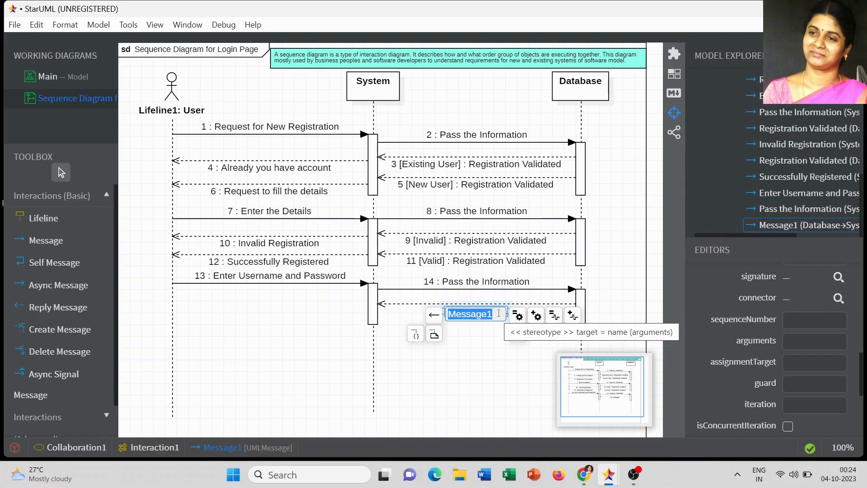
type("Logi")
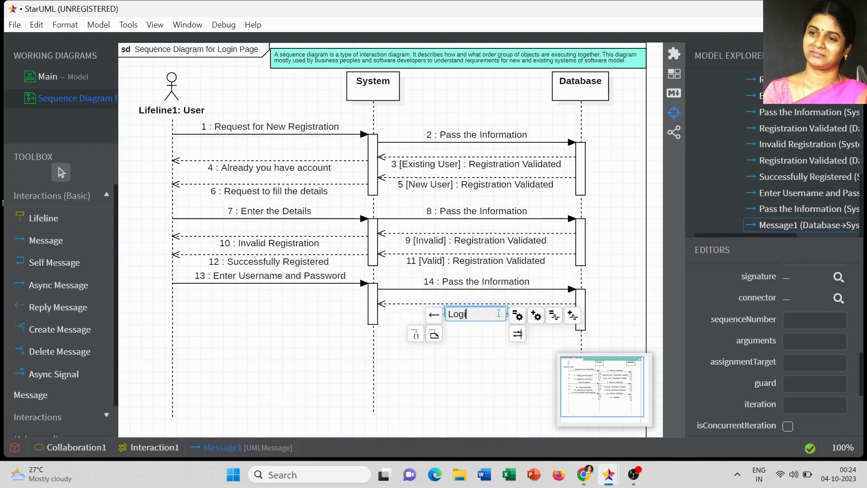
type("n Details Va")
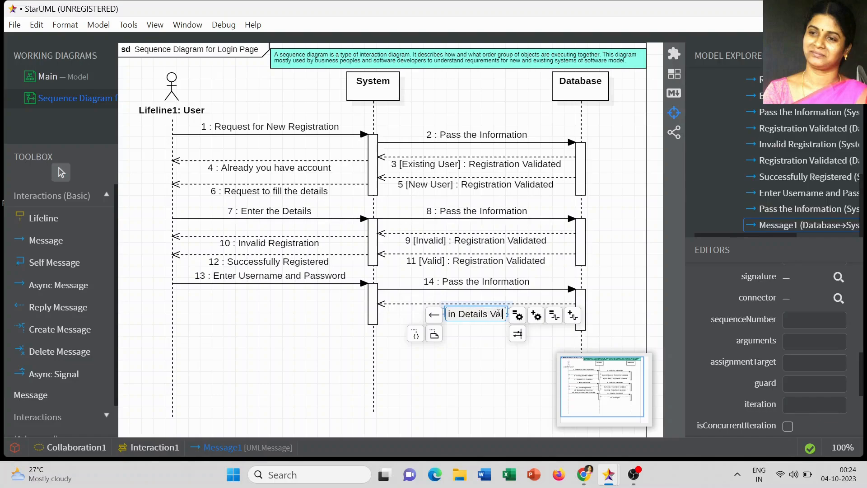
type("lidated")
Set the guard of the Login Details Validated reply message to Invalid.
left_click(791, 383)
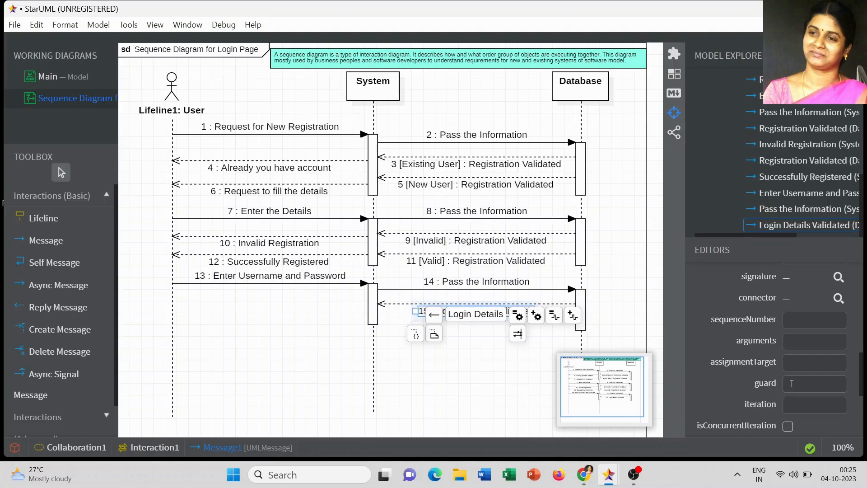
type("Invalid")
left_click(466, 368)
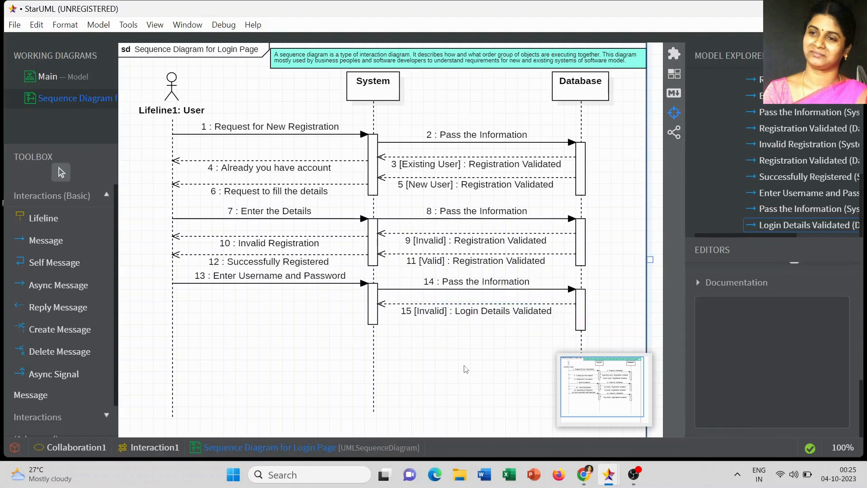
Add a reply message from System's third activation bar to the User lifeline and name it Invalid Username and Password.
left_click(58, 309)
left_click_drag(371, 314, 172, 307)
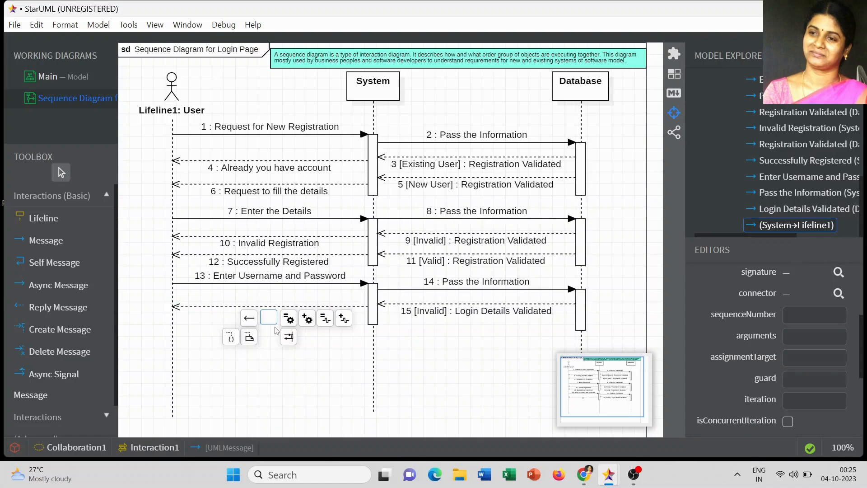
type("id Username and Password")
left_click(299, 371)
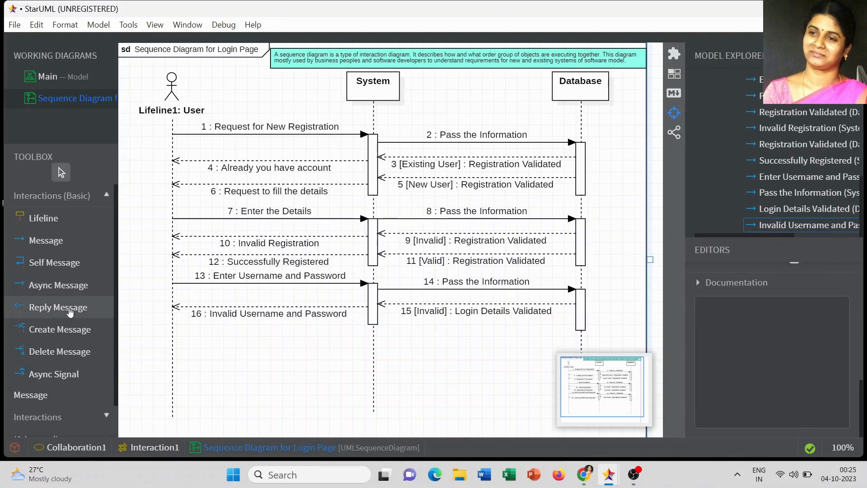
Add a second reply message from Database's third activation bar to System's and name it Login Details Validated.
left_click(54, 307)
left_click_drag(579, 326, 376, 319)
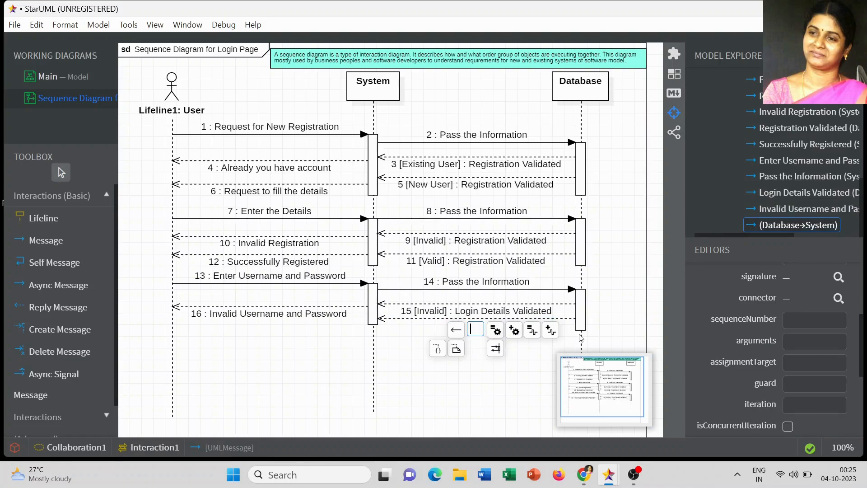
type("in")
type("tails")
type(" dated")
Set the guard of the lower Login Details Validated reply message to Valid.
left_click(794, 382)
type("Vali")
left_click(465, 387)
left_click(478, 320)
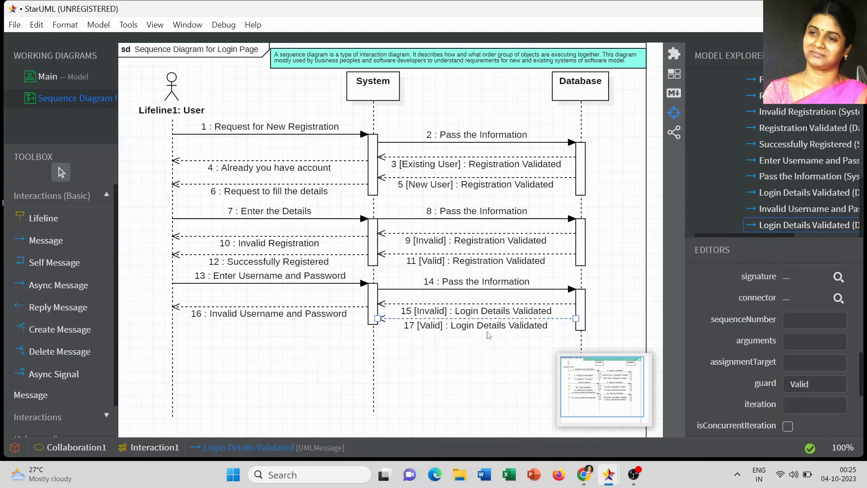
left_click(431, 356)
Extend the third activation bars of System and Database slightly downward.
left_click(371, 310)
left_click(374, 321)
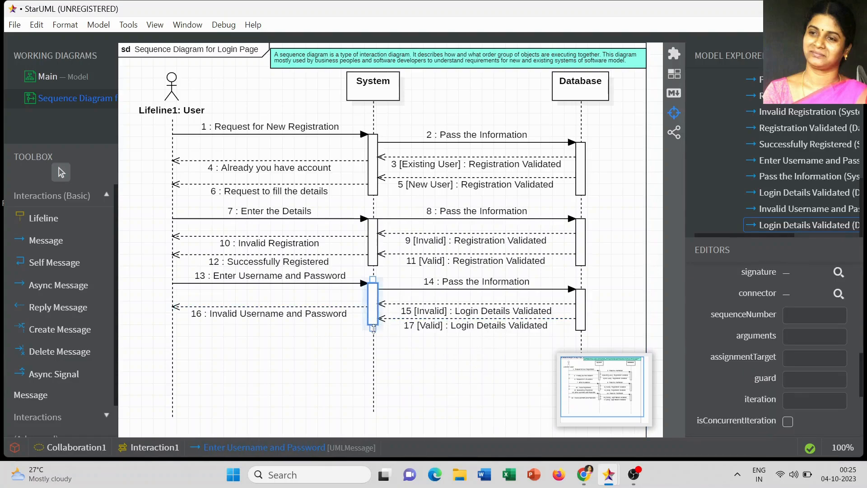
left_click(434, 367)
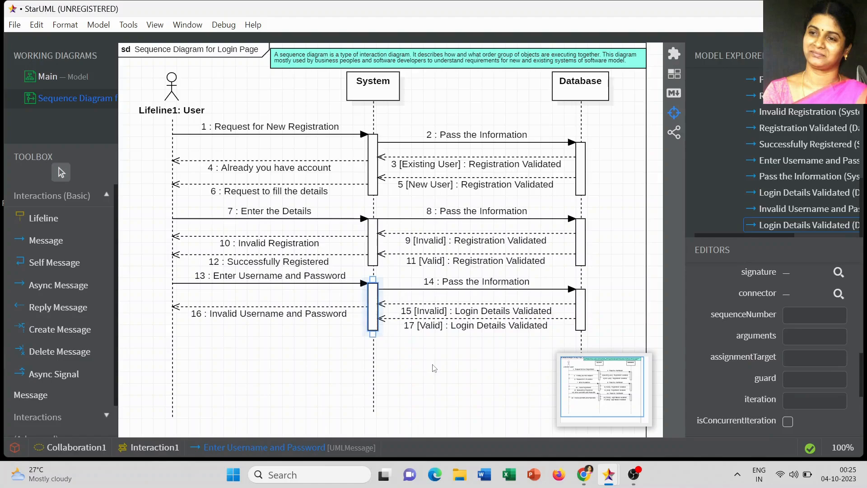
left_click(581, 319)
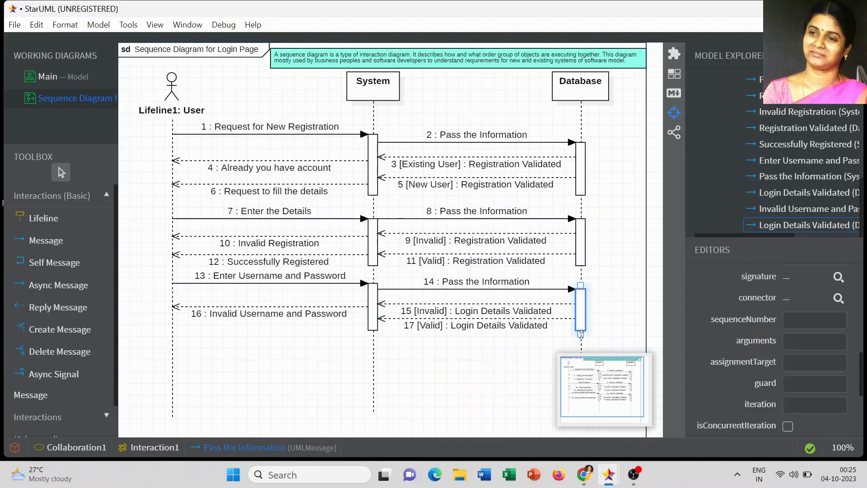
left_click(548, 345)
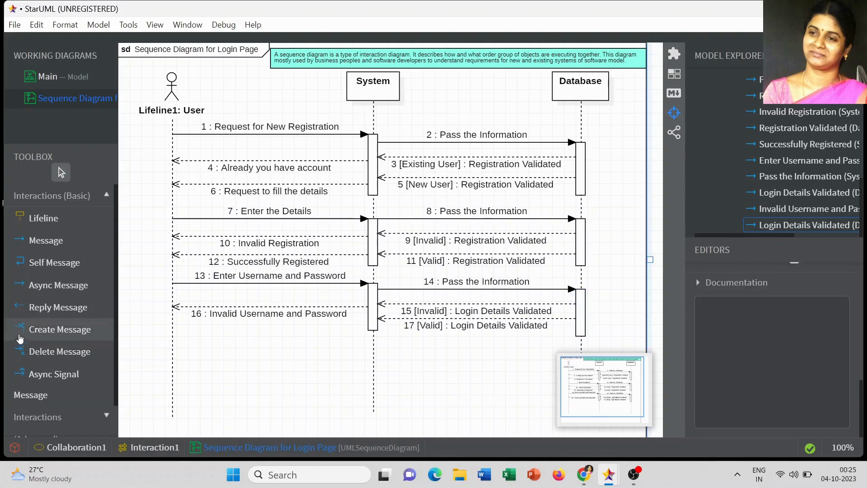
Add a reply message from System to the User lifeline below Invalid Username and Password and name it Login Successful.
left_click(38, 307)
left_click_drag(369, 326, 173, 327)
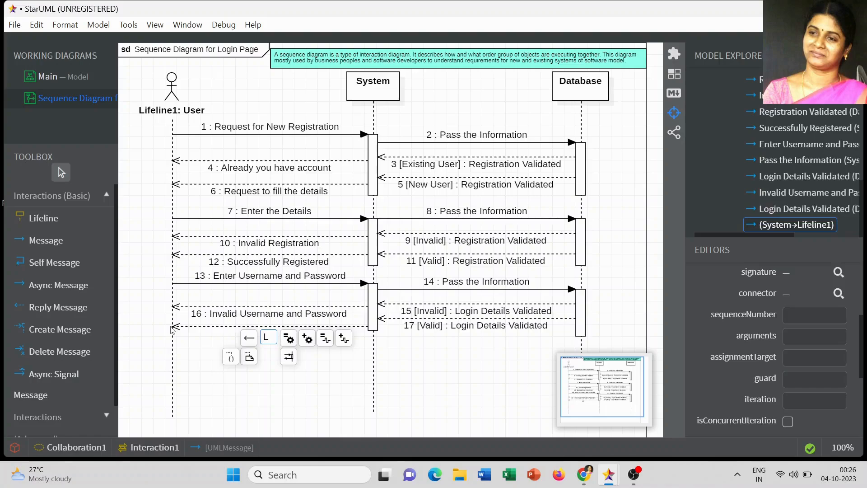
type("gin Succ")
left_click(420, 375)
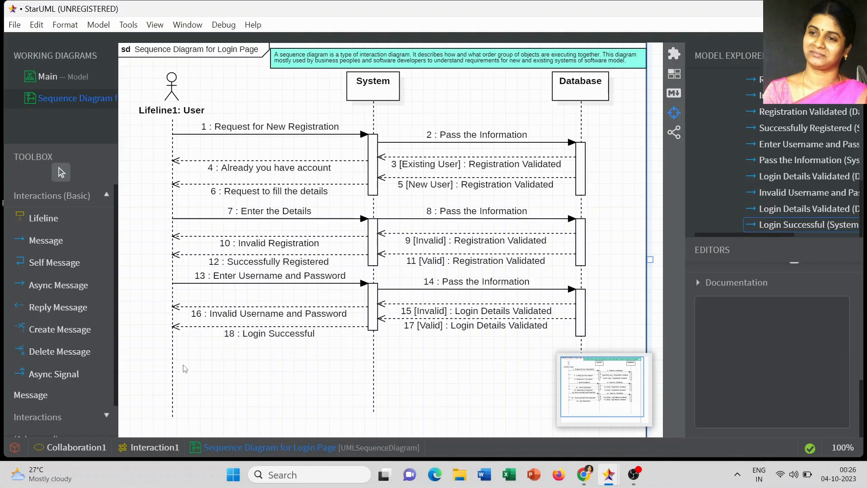
Shorten the User, System and Database lifelines so they end a little below the last messages.
left_click(173, 414)
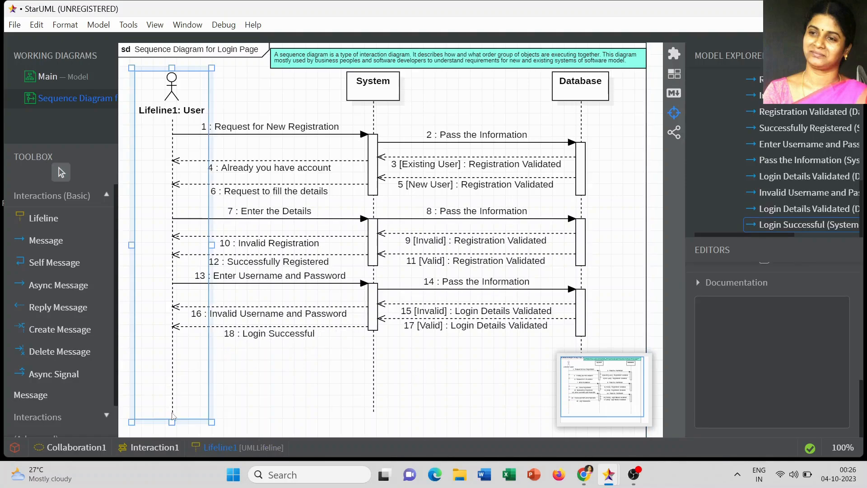
left_click_drag(172, 419, 172, 375)
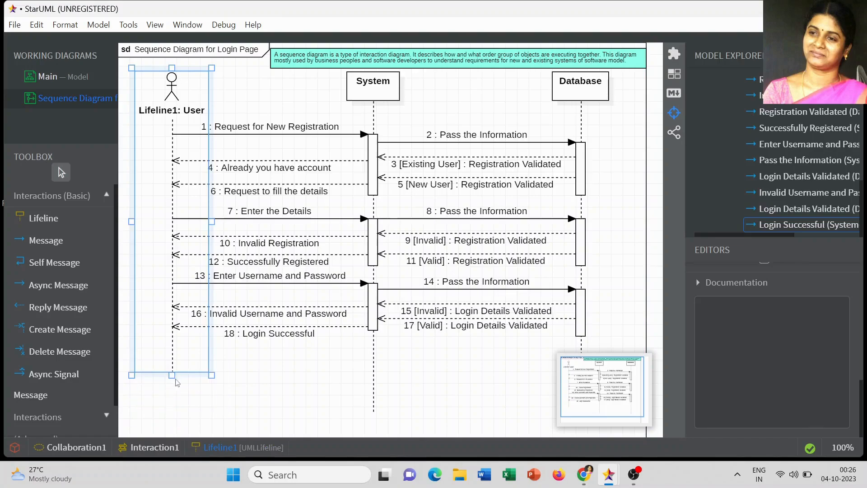
left_click(374, 376)
left_click_drag(372, 416, 373, 381)
left_click(581, 346)
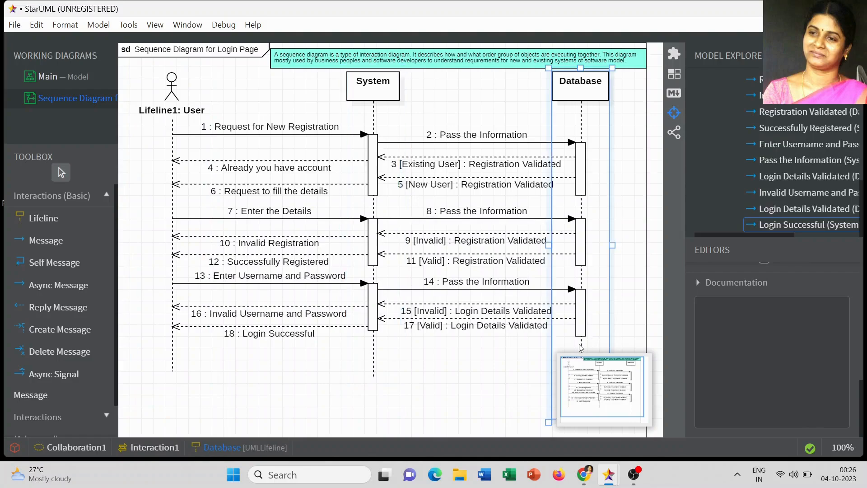
scroll(525, 358, "down", 5)
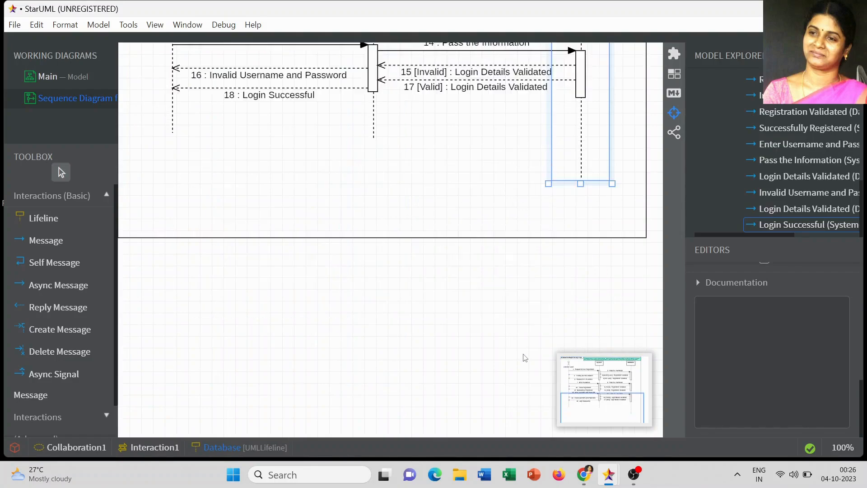
left_click_drag(582, 185, 574, 155)
left_click(485, 162)
scroll(521, 259, "up", 5)
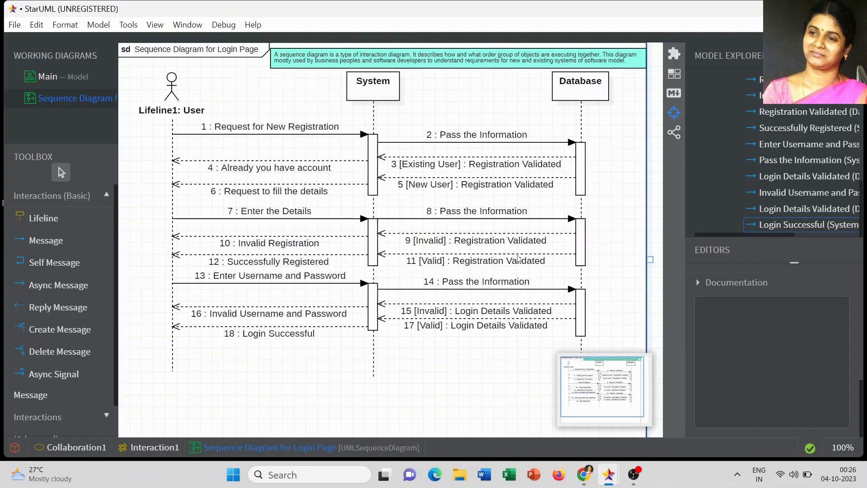
left_click(321, 161)
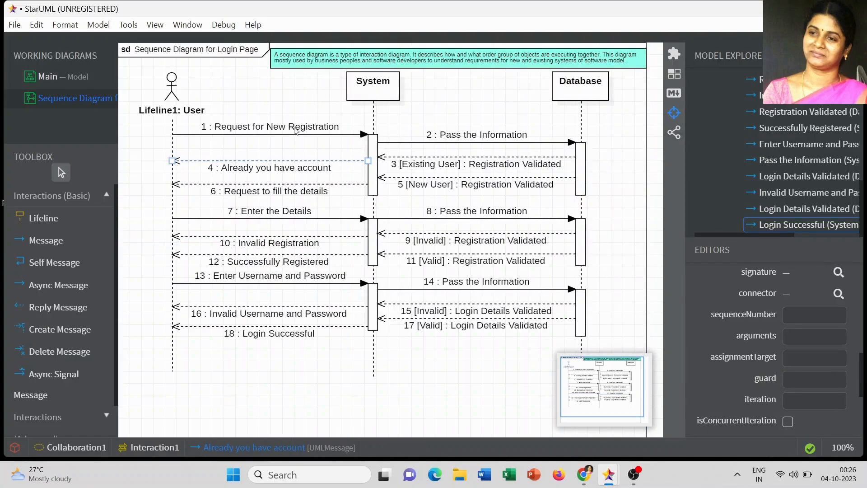
left_click(452, 117)
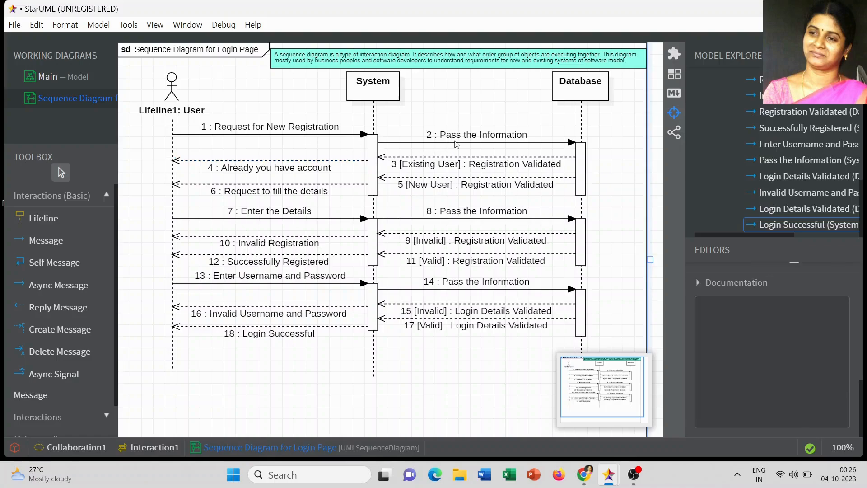